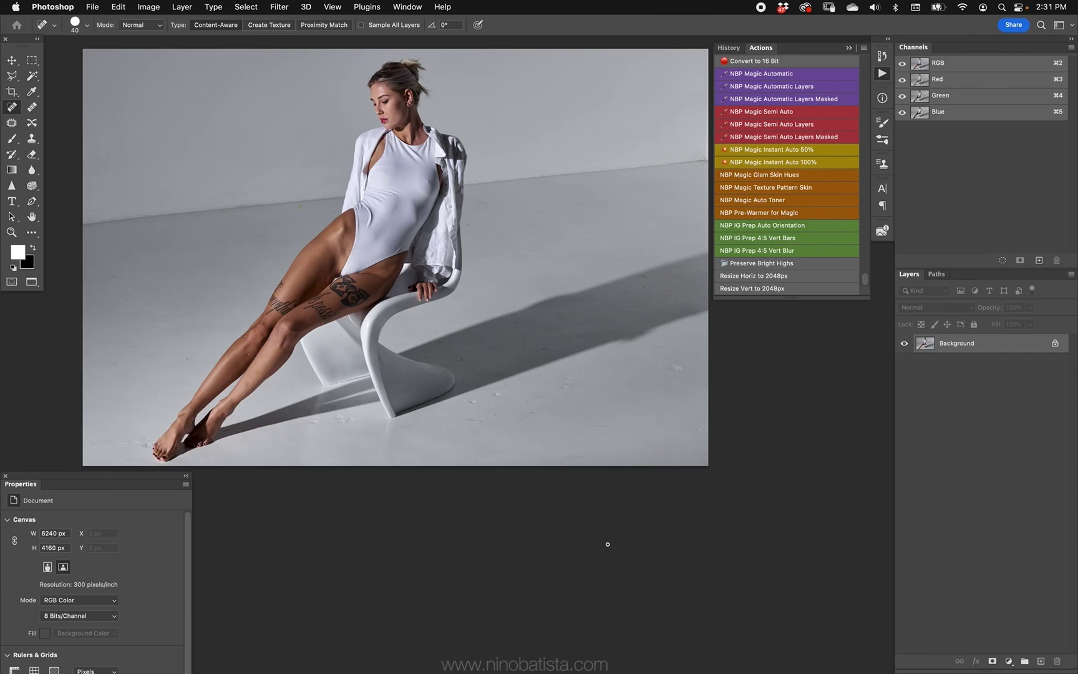
Examine the unretouched photo up close along the legs, torso and face, finishing with the whole figure.
{"action": "left_click", "coordinate": [12, 233]}
{"action": "double_click", "coordinate": [11, 232]}
{"action": "mouse_move", "coordinate": [399, 349]}
{"action": "left_mouse_down"}
{"action": "mouse_move", "coordinate": [639, 497]}
{"action": "mouse_move", "coordinate": [498, 353]}
{"action": "mouse_move", "coordinate": [612, 453]}
{"action": "mouse_move", "coordinate": [584, 496]}
{"action": "mouse_move", "coordinate": [603, 334]}
{"action": "mouse_move", "coordinate": [594, 334]}
{"action": "mouse_move", "coordinate": [534, 464]}
{"action": "mouse_move", "coordinate": [648, 420]}
{"action": "mouse_move", "coordinate": [670, 422]}
{"action": "left_mouse_up"}
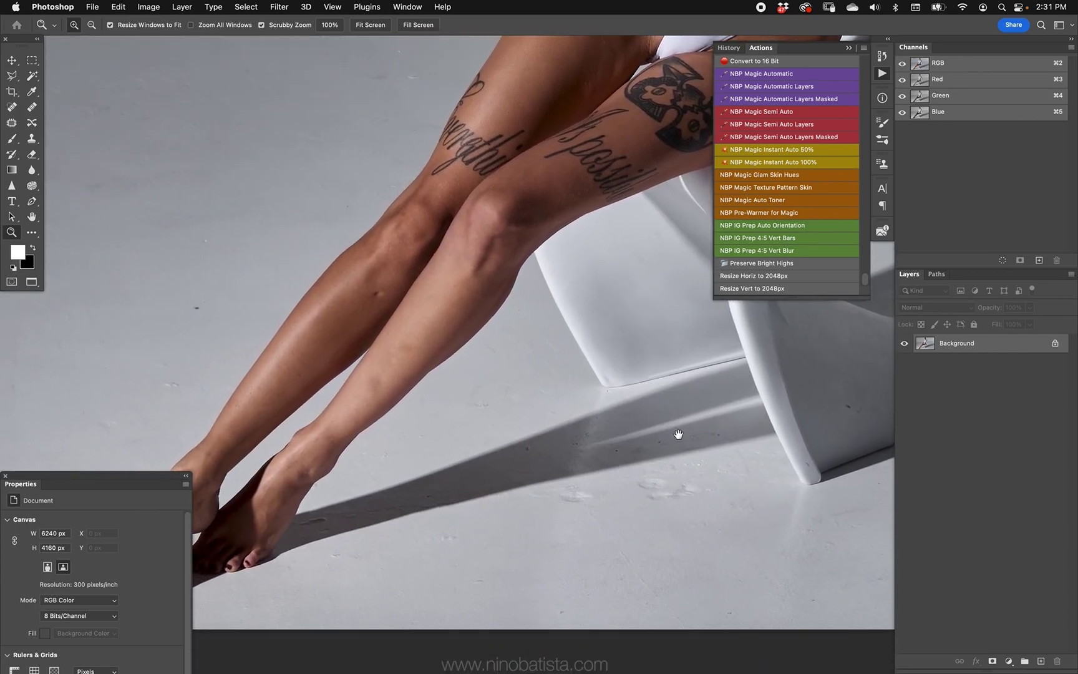
{"action": "key", "text": "j"}
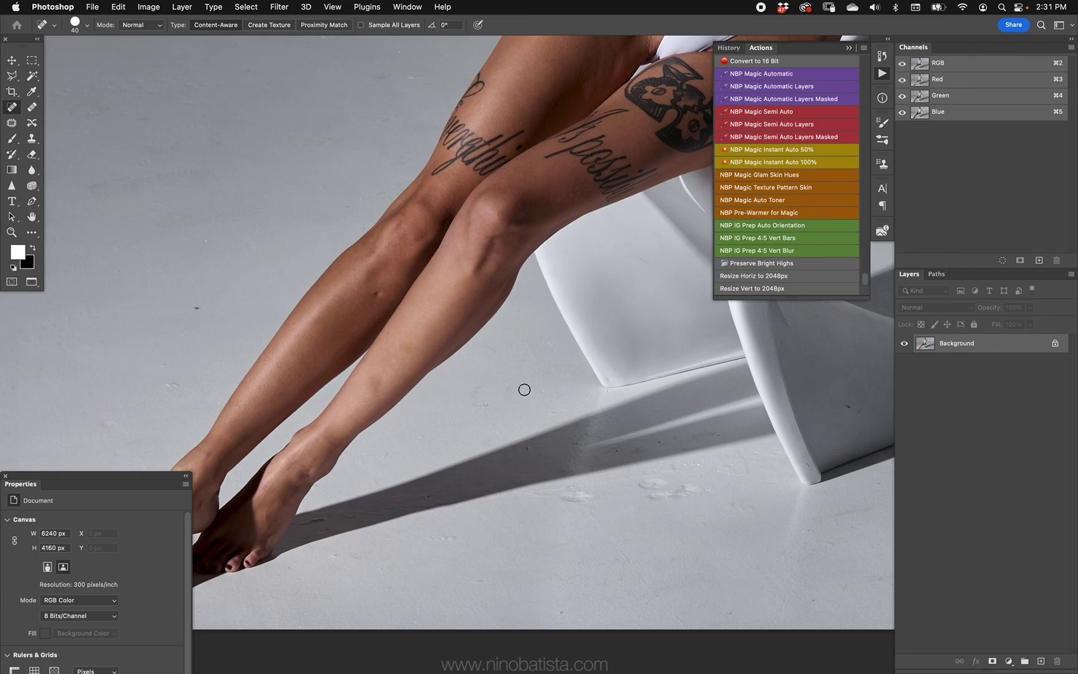
{"action": "scroll", "coordinate": [524, 388], "scroll_direction": "up", "scroll_amount": 2}
{"action": "left_click_drag", "start_coordinate": [525, 387], "coordinate": [676, 346]}
{"action": "scroll", "coordinate": [668, 351], "scroll_direction": "up", "scroll_amount": 10}
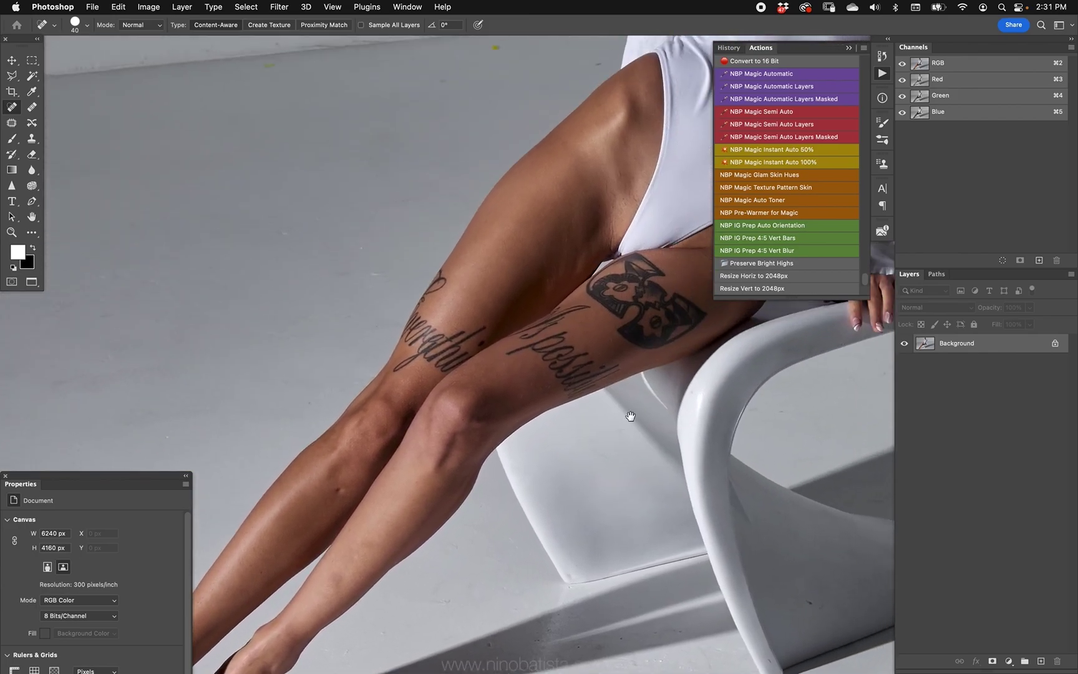
{"action": "scroll", "coordinate": [617, 422], "scroll_direction": "up", "scroll_amount": 5}
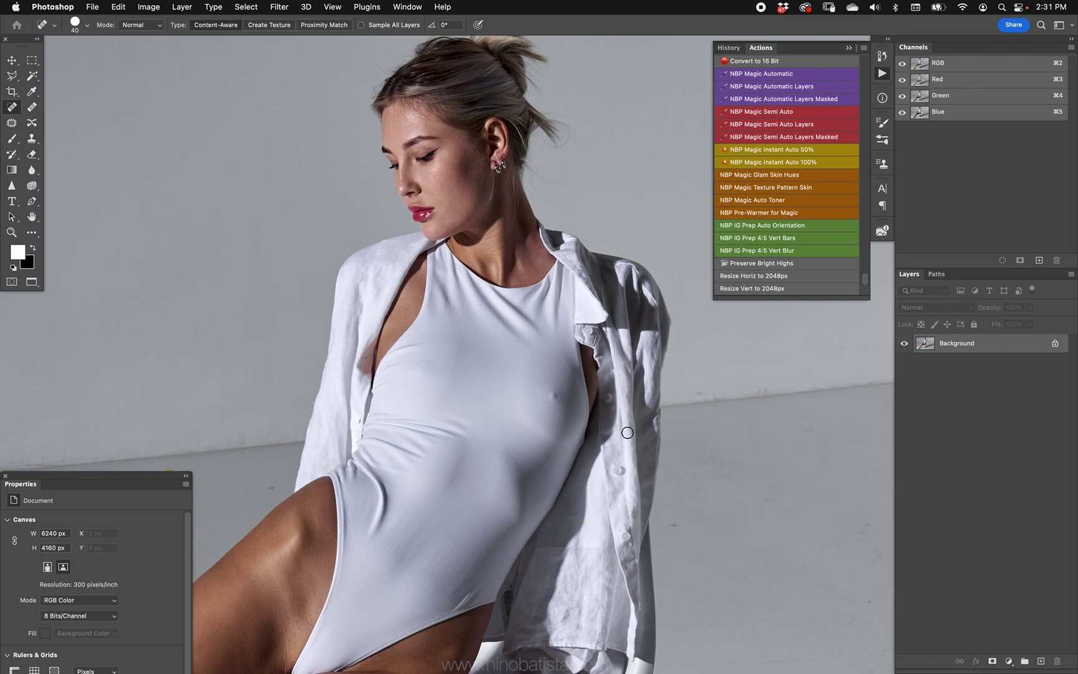
{"action": "key", "text": "super+0"}
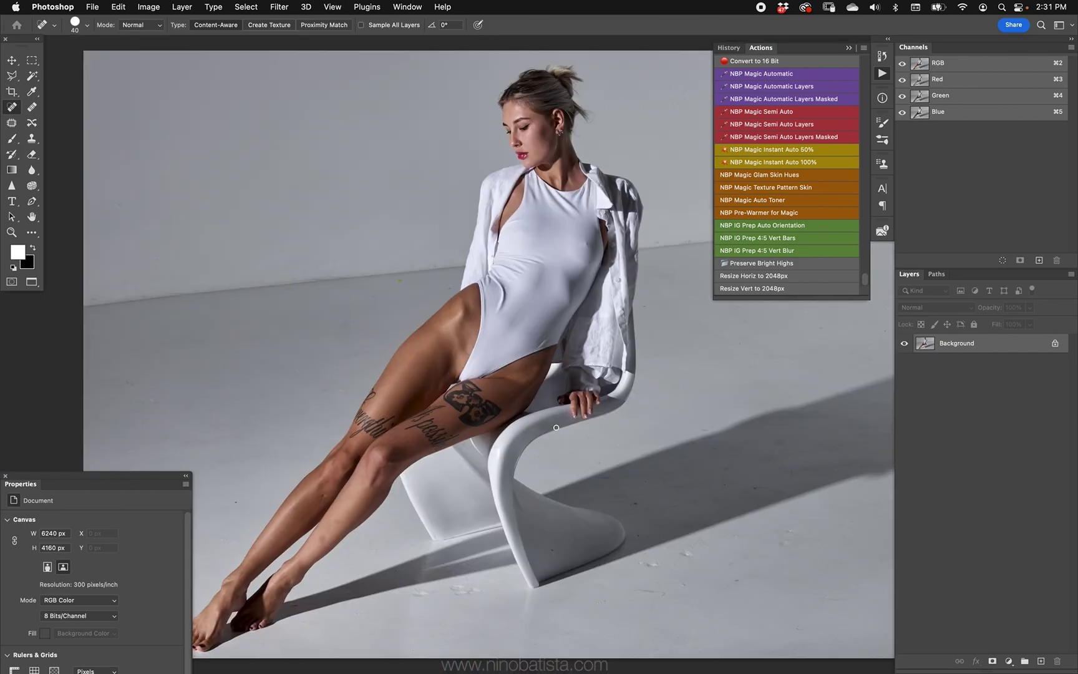
Run the NBP Magic Automatic action on the photo.
{"action": "scroll", "coordinate": [546, 406], "scroll_direction": "right", "scroll_amount": 3}
{"action": "key", "text": "v"}
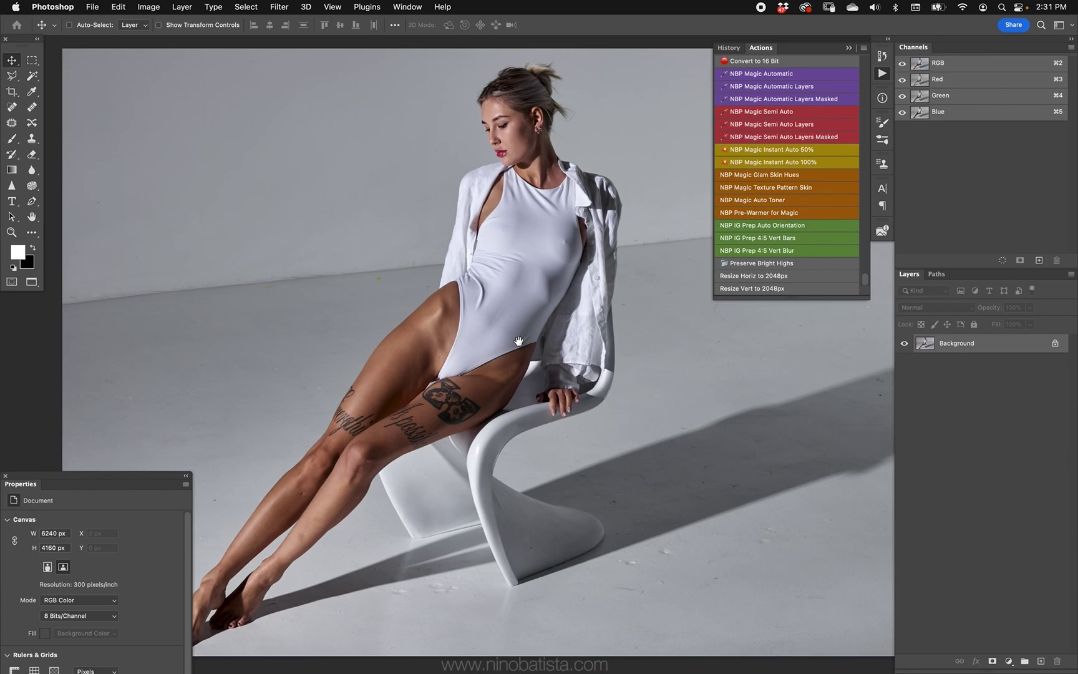
{"action": "left_click_drag", "start_coordinate": [519, 341], "coordinate": [526, 315]}
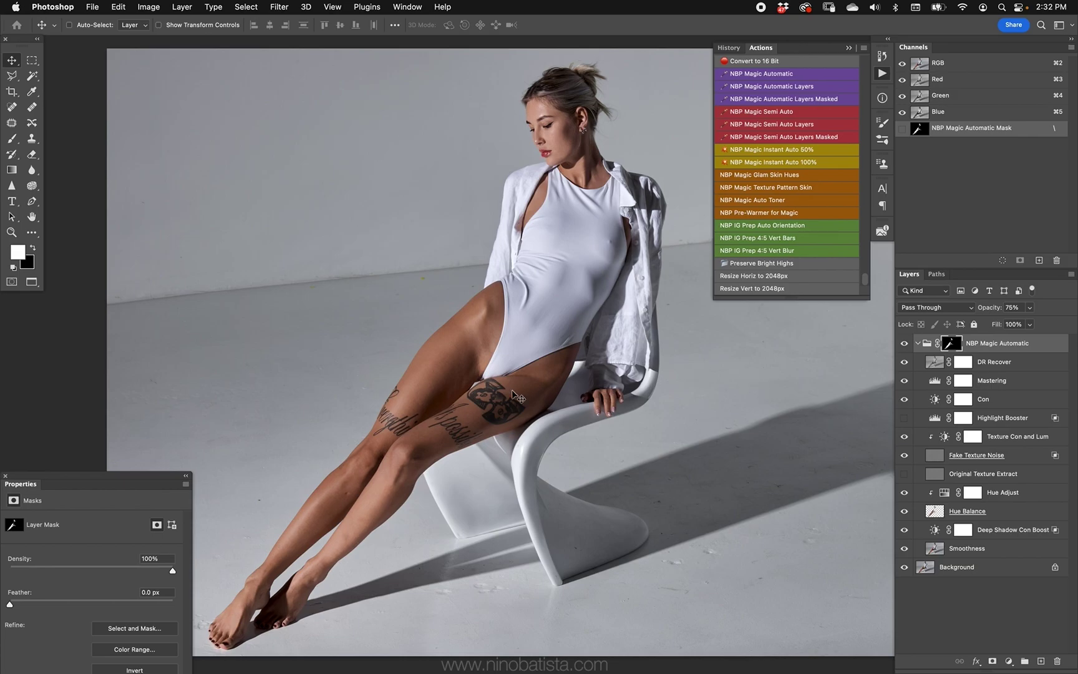
Compare the tattooed thigh with and without the NBP Magic Automatic group, and set the group's opacity to 100%.
{"action": "key", "text": "z"}
{"action": "left_click", "coordinate": [461, 388]}
{"action": "left_click", "coordinate": [481, 387]}
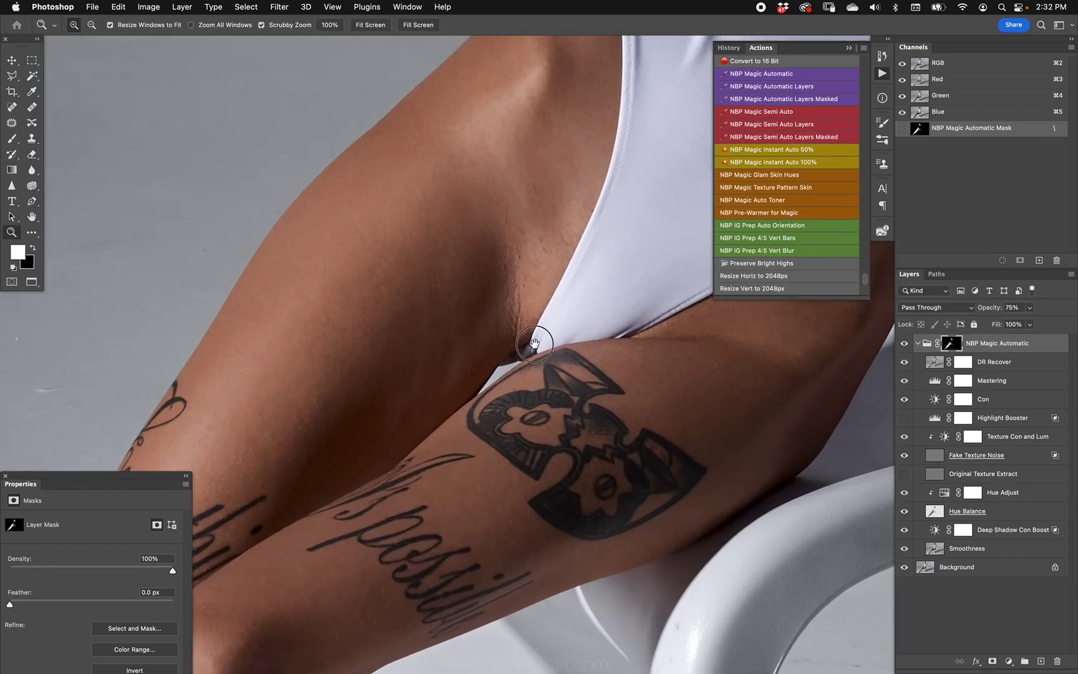
{"action": "left_click", "coordinate": [905, 343]}
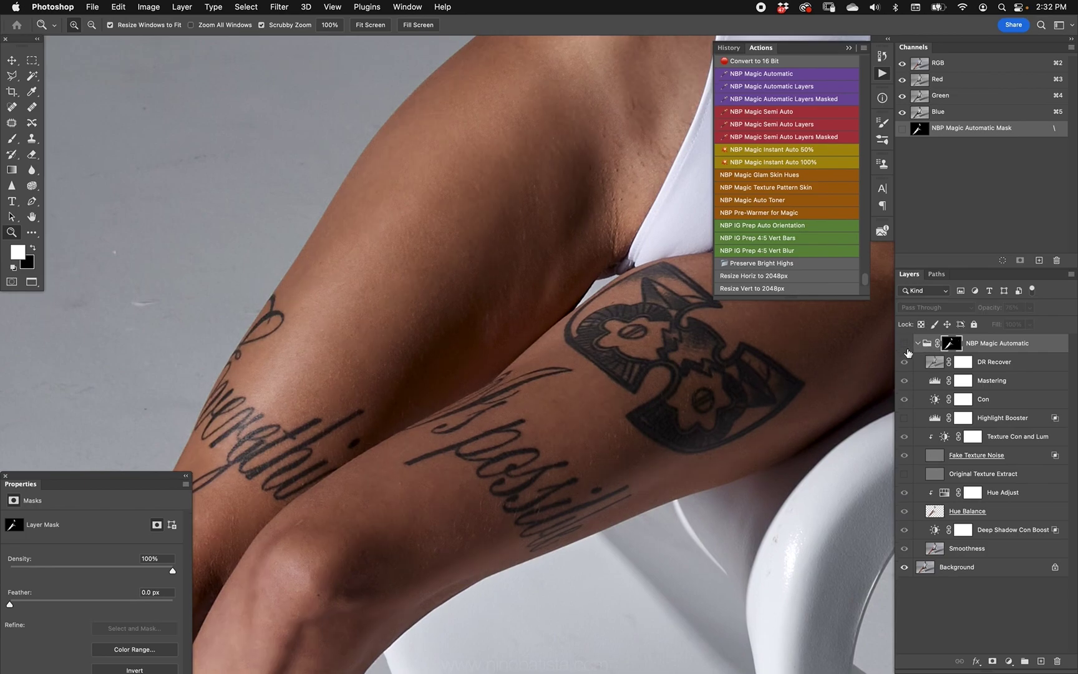
{"action": "left_click", "coordinate": [904, 344]}
{"action": "key", "text": "v"}
{"action": "key", "text": "0"}
Compare the lower legs and the whole figure with the NBP Magic Automatic group hidden and shown.
{"action": "left_click_drag", "start_coordinate": [603, 414], "coordinate": [729, 396]}
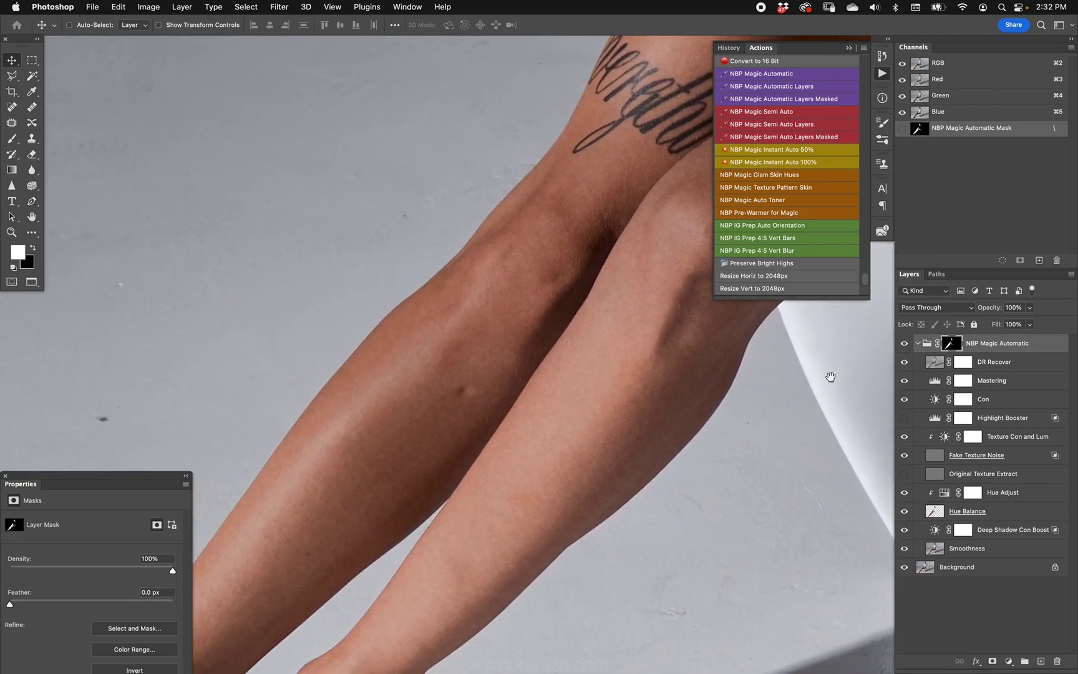
{"action": "left_click", "coordinate": [905, 344]}
{"action": "left_click", "coordinate": [904, 344]}
{"action": "left_click_drag", "start_coordinate": [658, 429], "coordinate": [682, 360]}
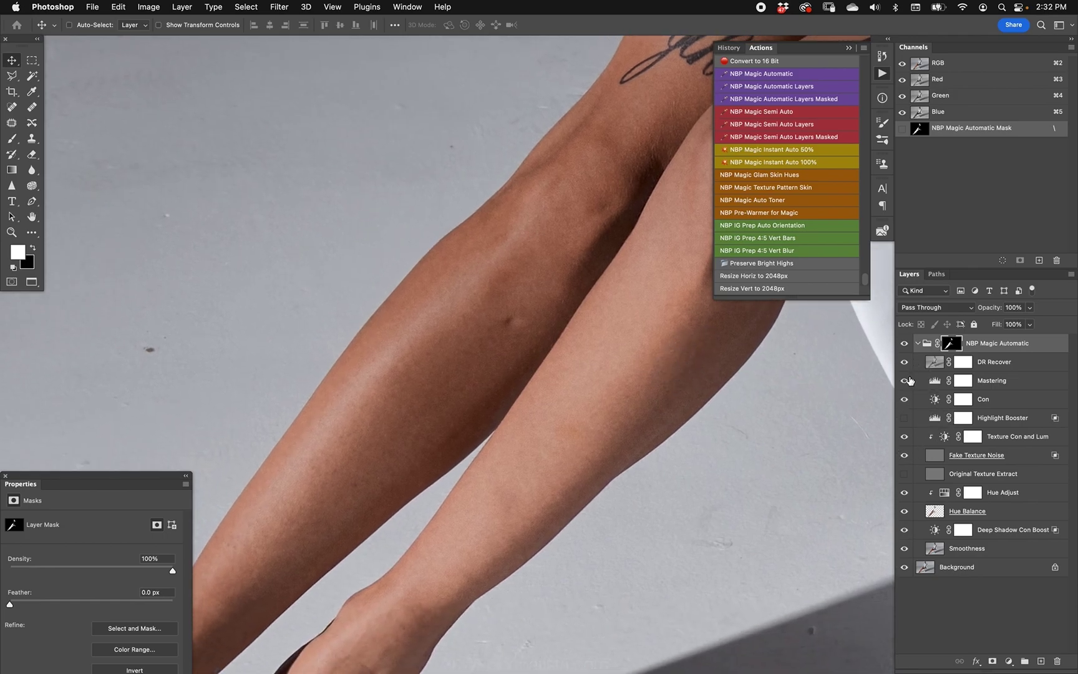
{"action": "key", "text": "super+0"}
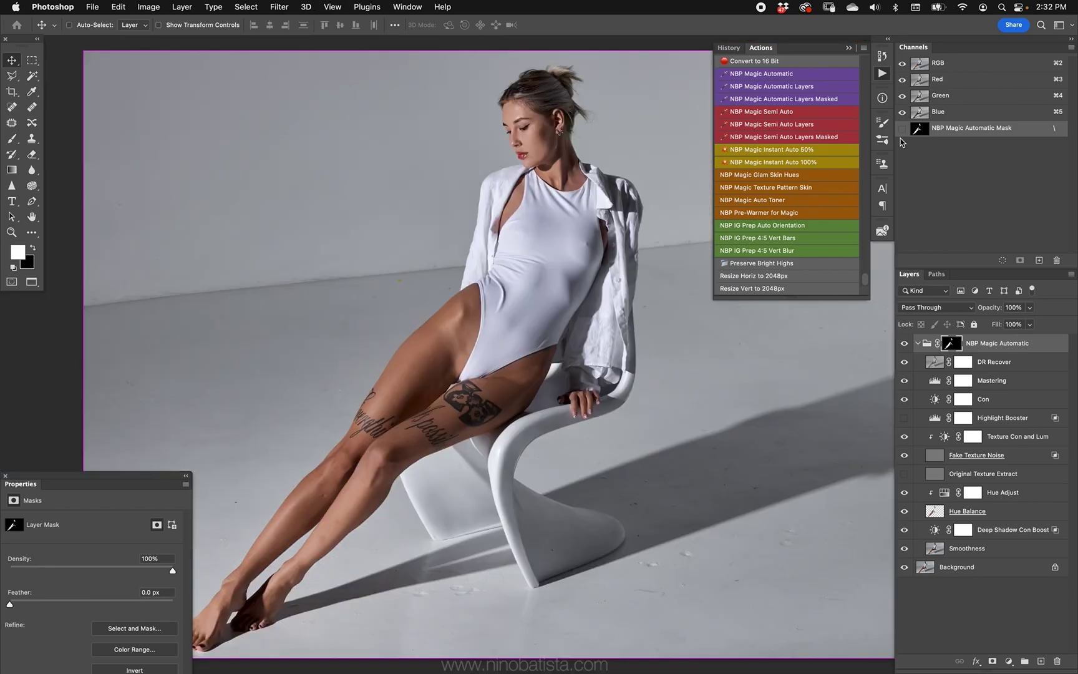
{"action": "left_click_drag", "start_coordinate": [549, 390], "coordinate": [590, 378]}
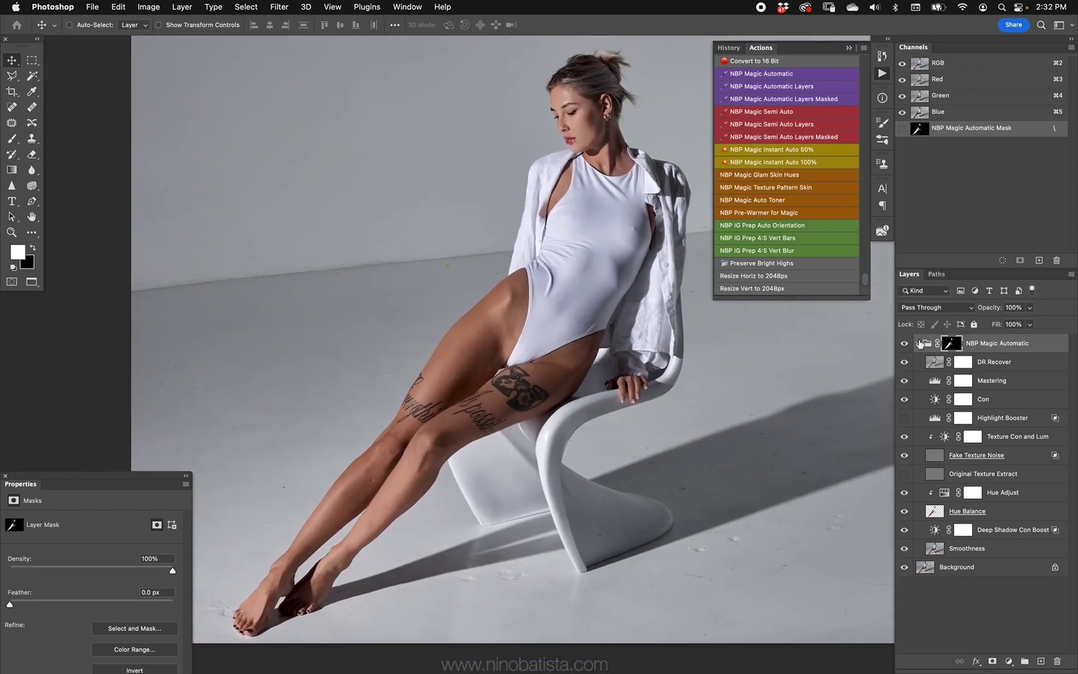
{"action": "left_click", "coordinate": [904, 343]}
{"action": "left_click", "coordinate": [905, 343]}
Set the DR Recover layer's opacity to 15%, comparing the image with the layer hidden and shown.
{"action": "left_click", "coordinate": [934, 362]}
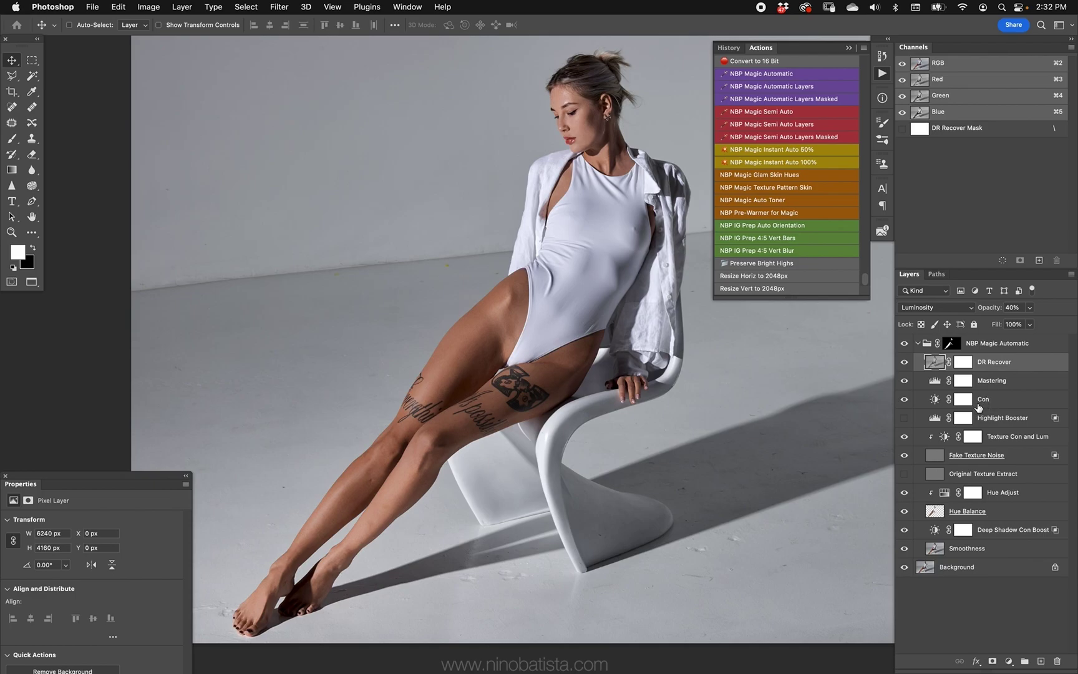
{"action": "left_click", "coordinate": [904, 363]}
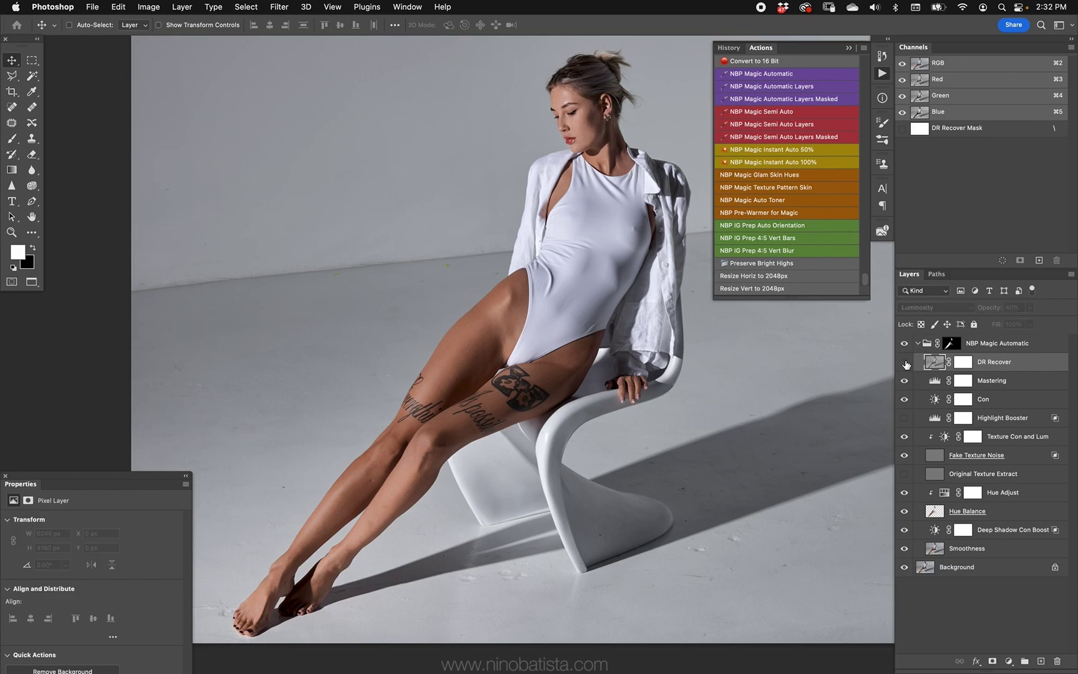
{"action": "left_click", "coordinate": [905, 362]}
{"action": "left_click", "coordinate": [904, 363]}
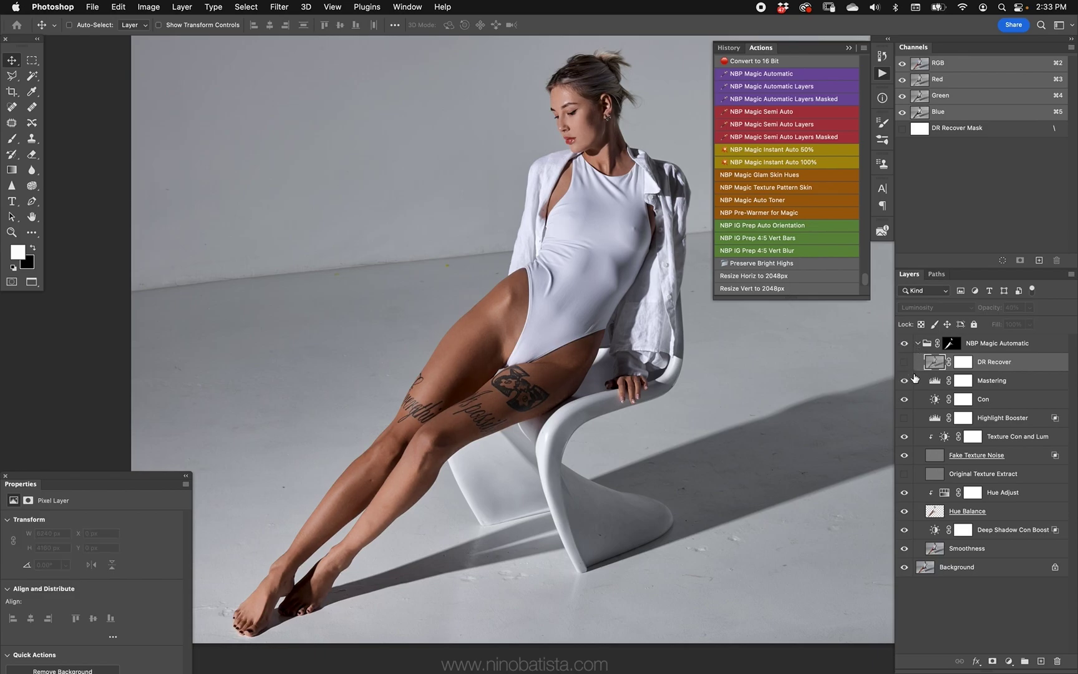
{"action": "left_click", "coordinate": [905, 364]}
{"action": "key", "text": "1"}
{"action": "left_click", "coordinate": [906, 364]}
{"action": "left_click", "coordinate": [906, 364]}
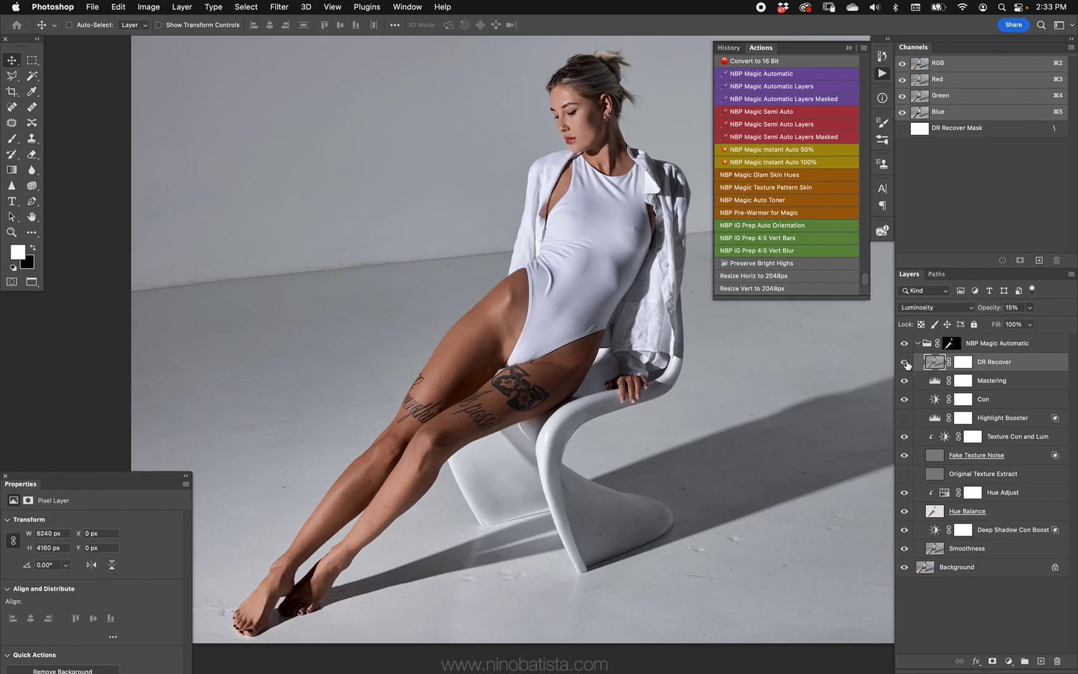
{"action": "left_click", "coordinate": [905, 362]}
{"action": "left_click", "coordinate": [905, 361]}
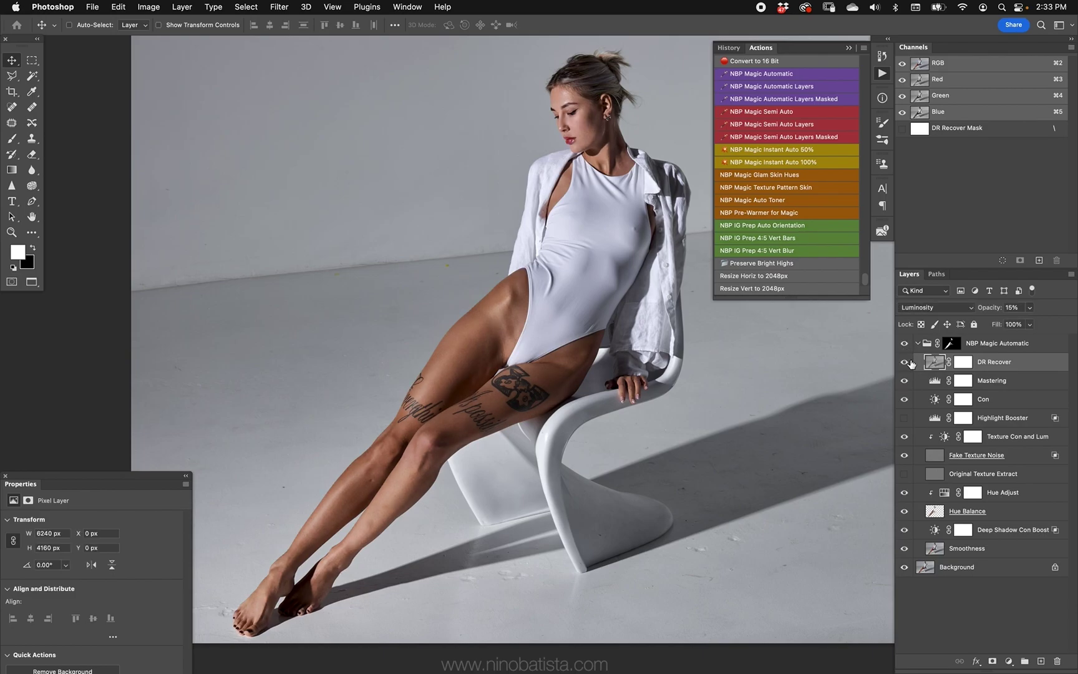
Compare the whole figure and the face close up with the NBP Magic Automatic group hidden and shown.
{"action": "left_click", "coordinate": [905, 343]}
{"action": "left_click", "coordinate": [906, 346]}
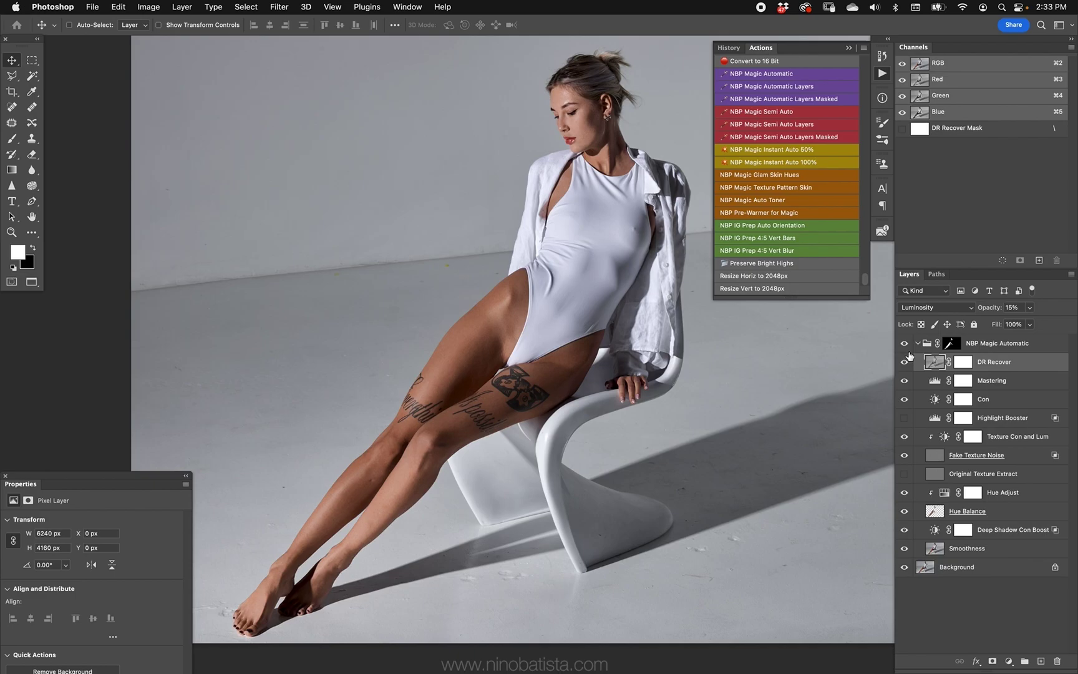
{"action": "key", "text": "z"}
{"action": "left_click_drag", "start_coordinate": [616, 112], "coordinate": [585, 213]}
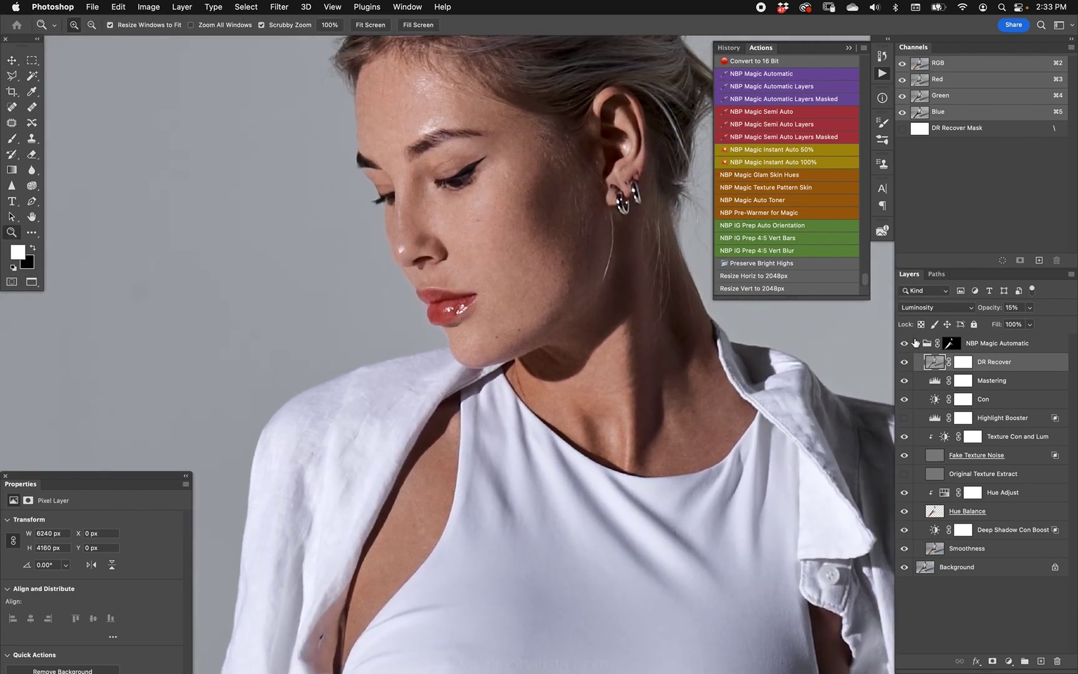
{"action": "left_click", "coordinate": [905, 344]}
{"action": "left_click", "coordinate": [904, 343]}
{"action": "left_click_drag", "start_coordinate": [602, 265], "coordinate": [609, 318]}
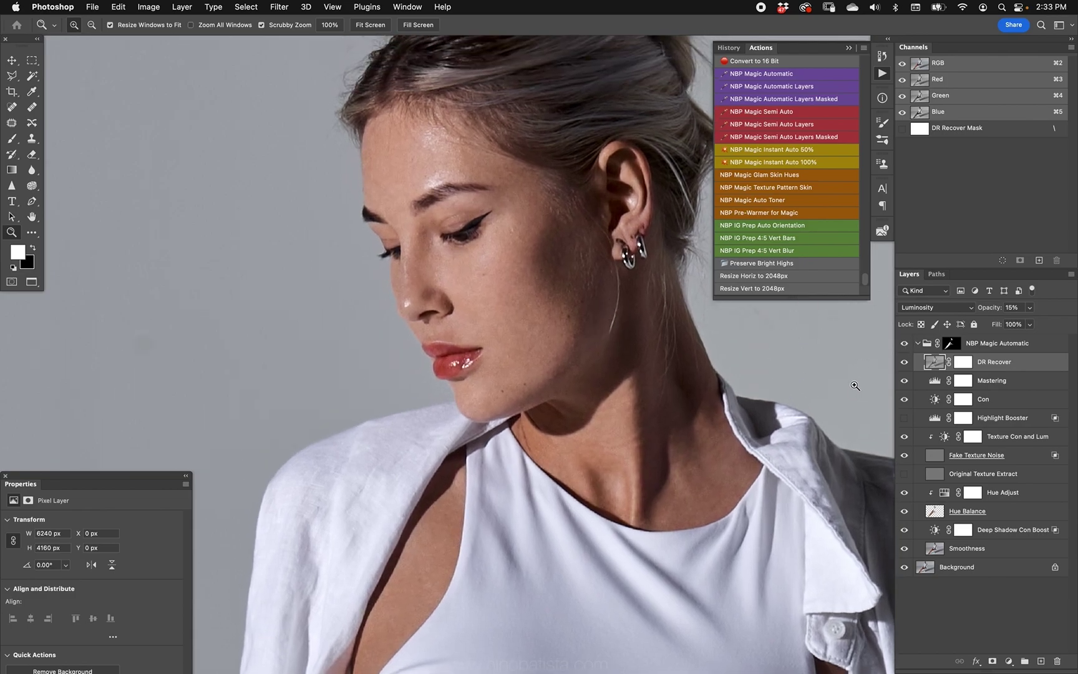
Paint black on the NBP Magic Automatic group's mask over the lips and shadowed cheek, using a brush of up to 125 px at 50% opacity.
{"action": "left_click", "coordinate": [950, 348]}
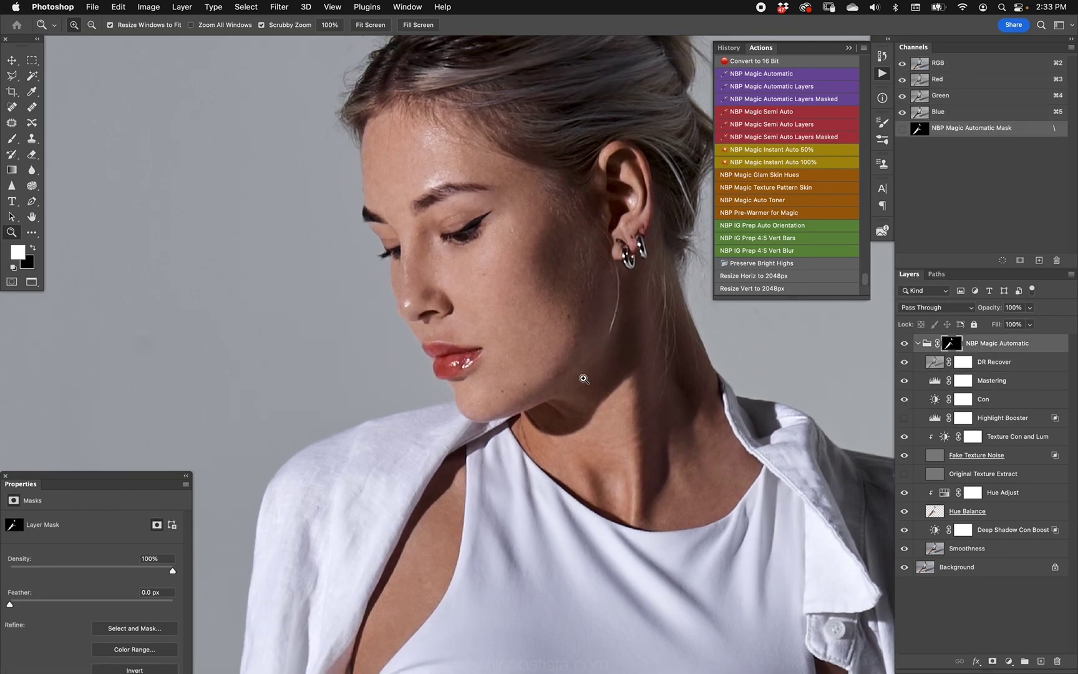
{"action": "key", "text": "b"}
{"action": "key", "text": "x"}
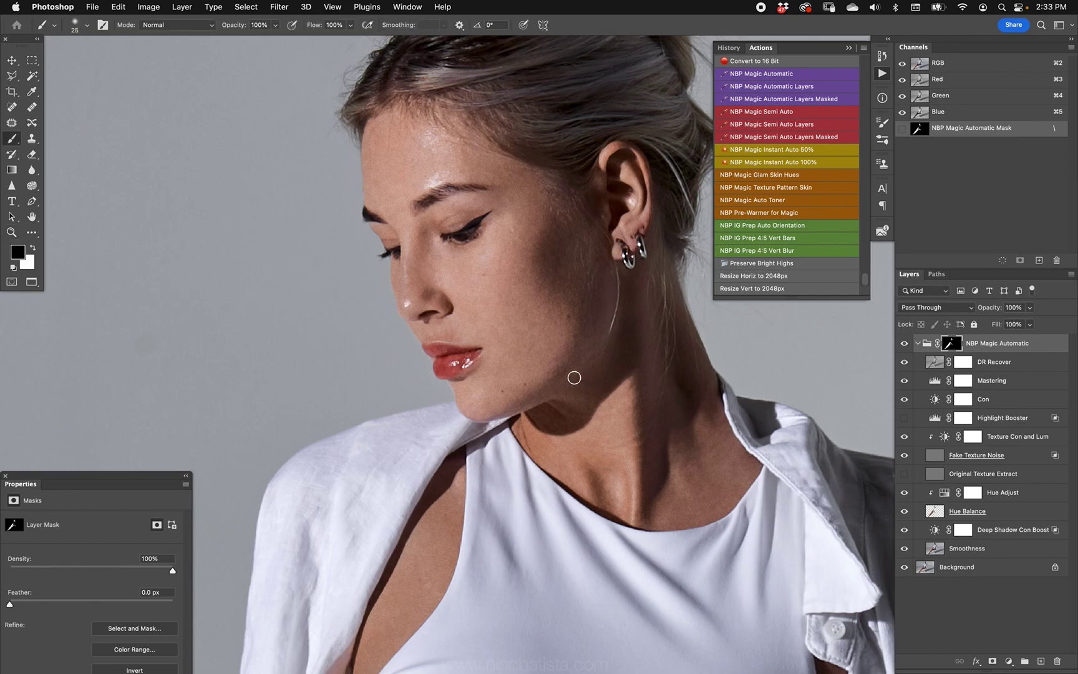
{"action": "key", "text": "bracketright"}
{"action": "key", "text": "bracketright"}
{"action": "key", "text": "bracketright"}
{"action": "key", "text": "bracketright"}
{"action": "key", "text": "bracketright"}
{"action": "key", "text": "bracketright"}
{"action": "key", "text": "bracketright"}
{"action": "key", "text": "bracketright"}
{"action": "key", "text": "5"}
{"action": "key", "text": "bracketright"}
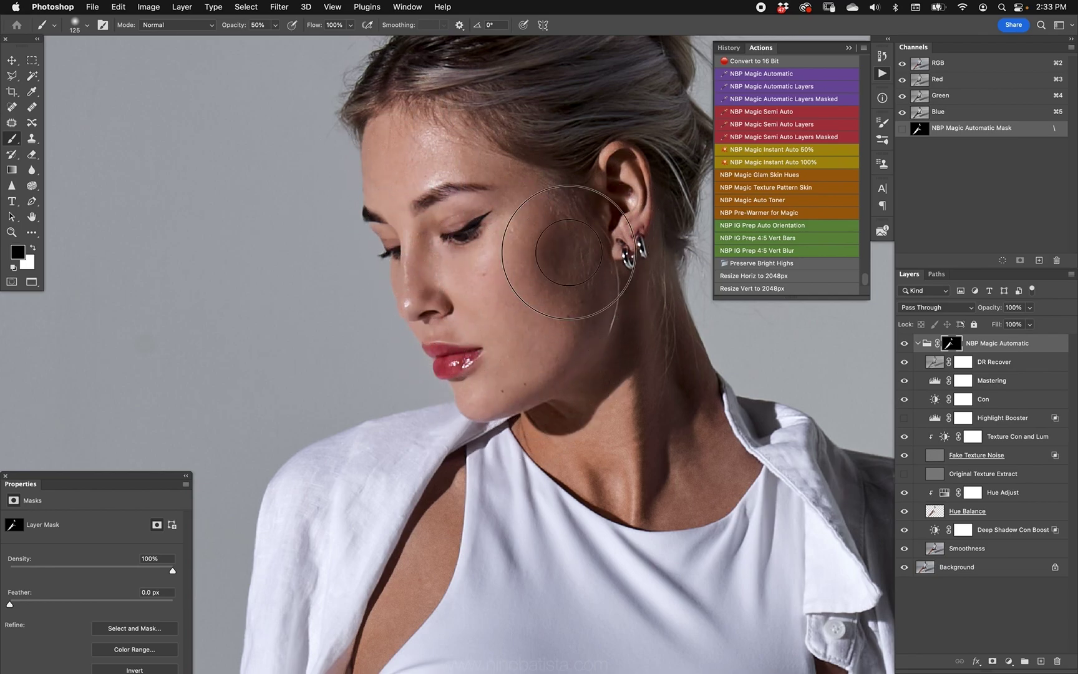
{"action": "key", "text": "v"}
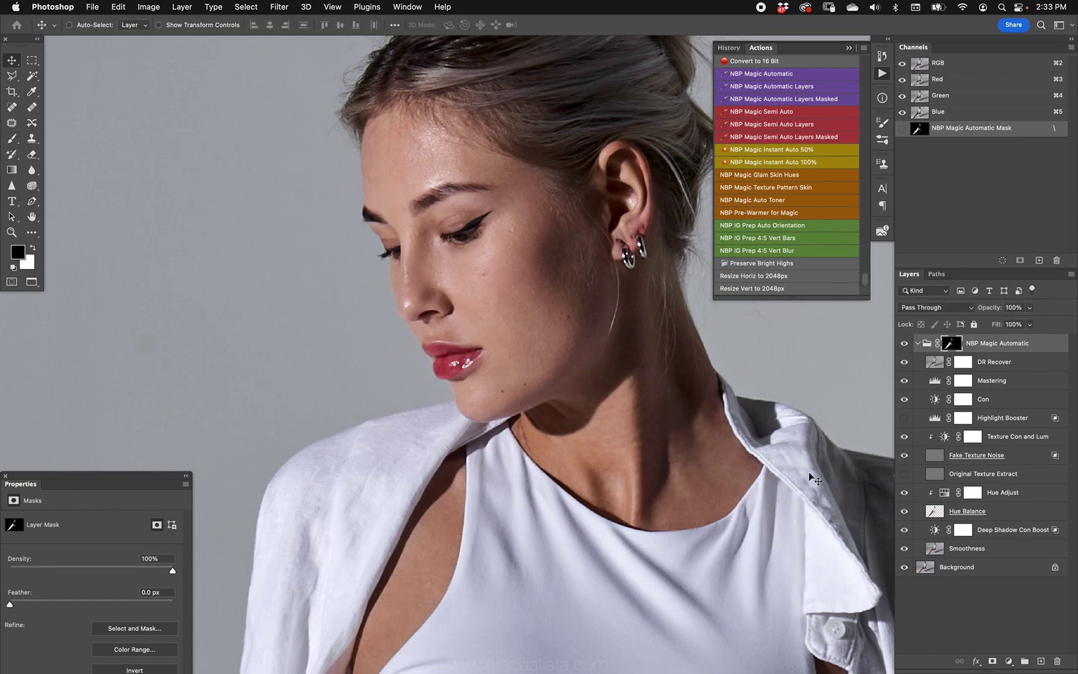
Hide the NBP Magic Automatic group to inspect the original skin of the lower legs close up.
{"action": "key", "text": "super+0"}
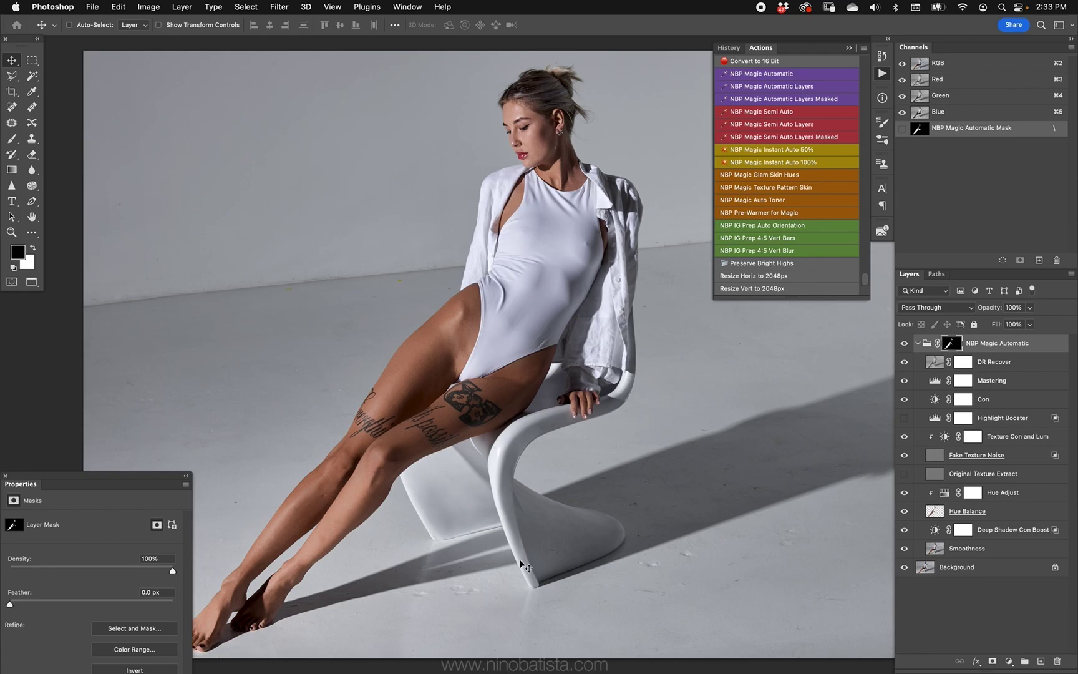
{"action": "scroll", "coordinate": [393, 447], "scroll_direction": "down", "scroll_amount": 5}
{"action": "scroll", "coordinate": [392, 448], "scroll_direction": "left", "scroll_amount": 5}
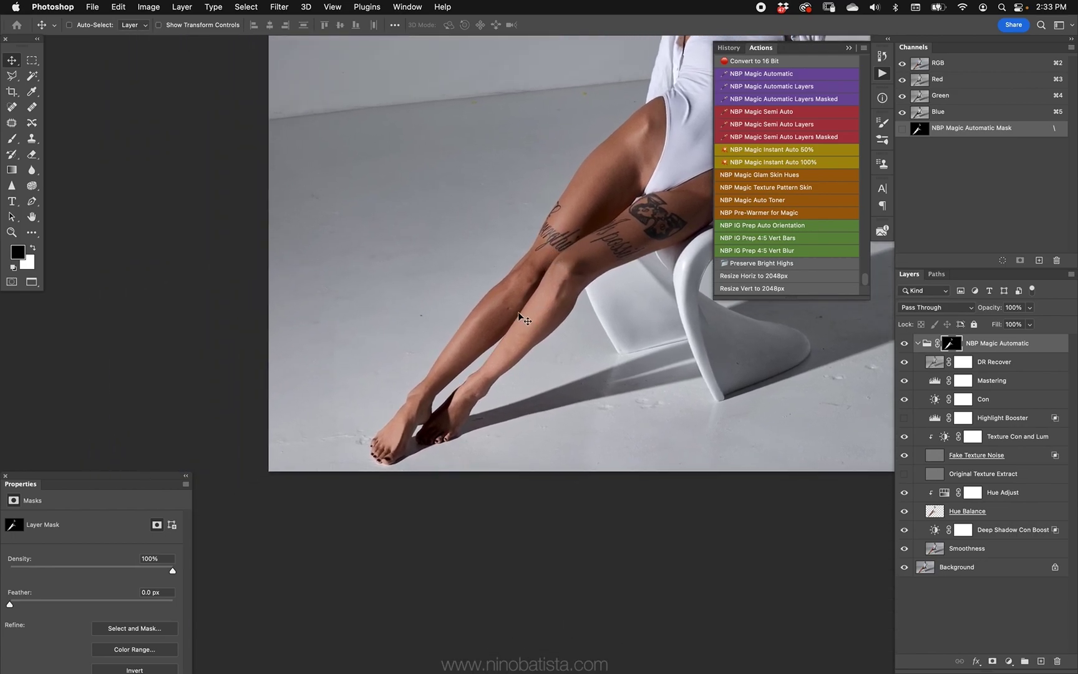
{"action": "key", "text": "z"}
{"action": "left_click", "coordinate": [590, 289]}
{"action": "left_click", "coordinate": [504, 282]}
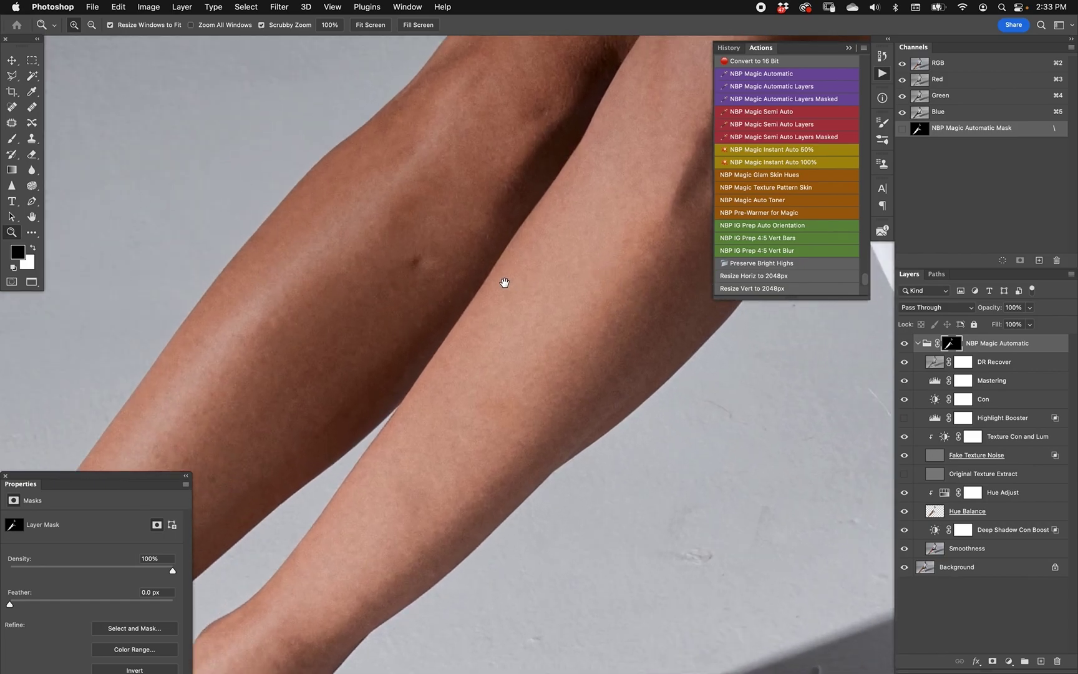
{"action": "left_click_drag", "start_coordinate": [504, 283], "coordinate": [539, 306]}
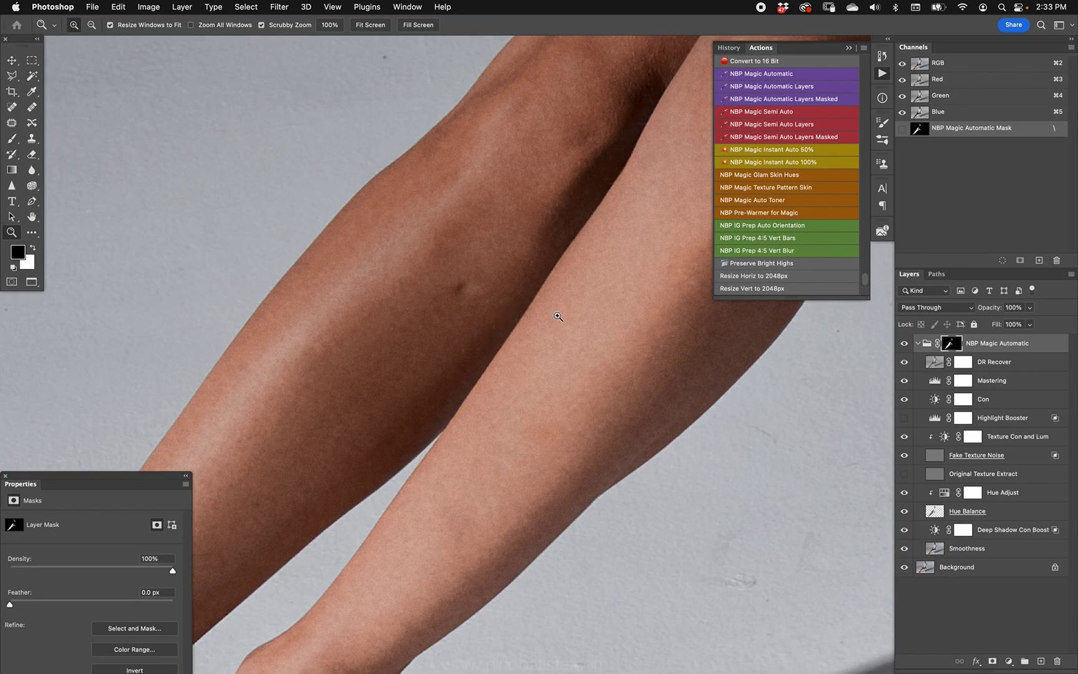
{"action": "left_click", "coordinate": [904, 343]}
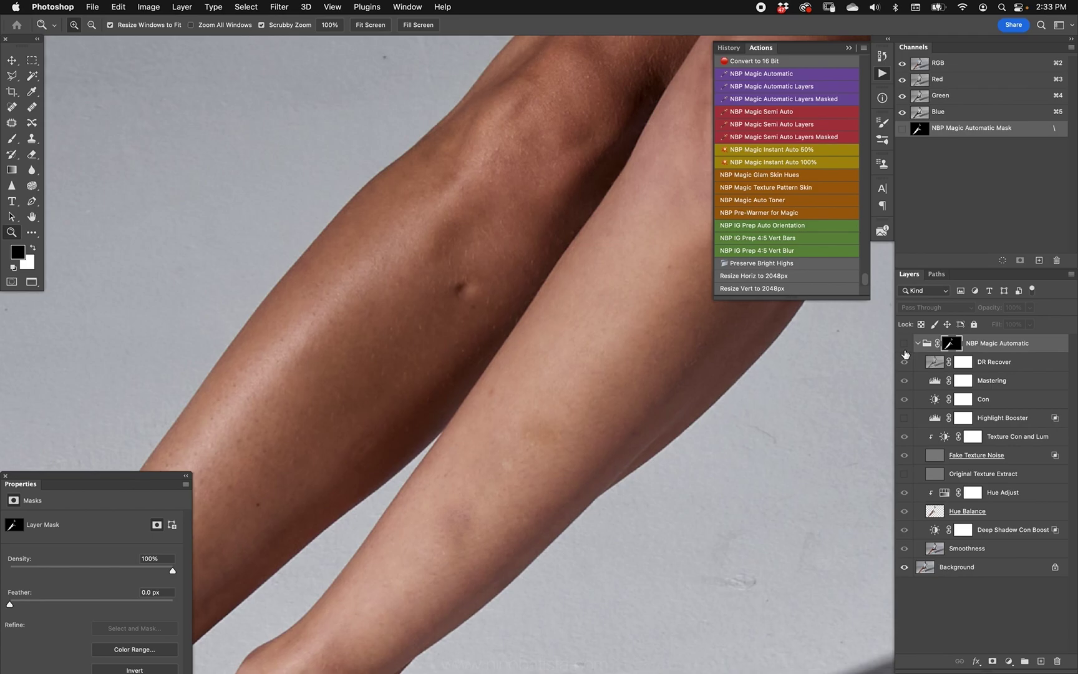
Show the NBP Magic Automatic group, duplicate the Background layer, and ready the Spot Healing Brush at 30 px.
{"action": "left_click", "coordinate": [948, 568]}
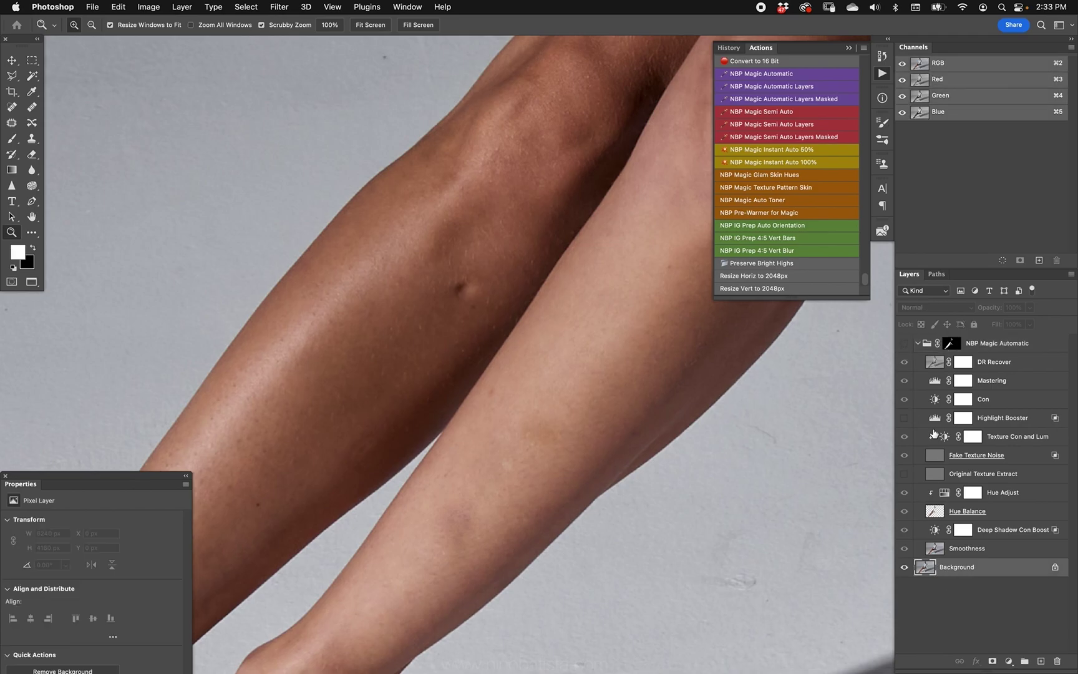
{"action": "left_click", "coordinate": [904, 348]}
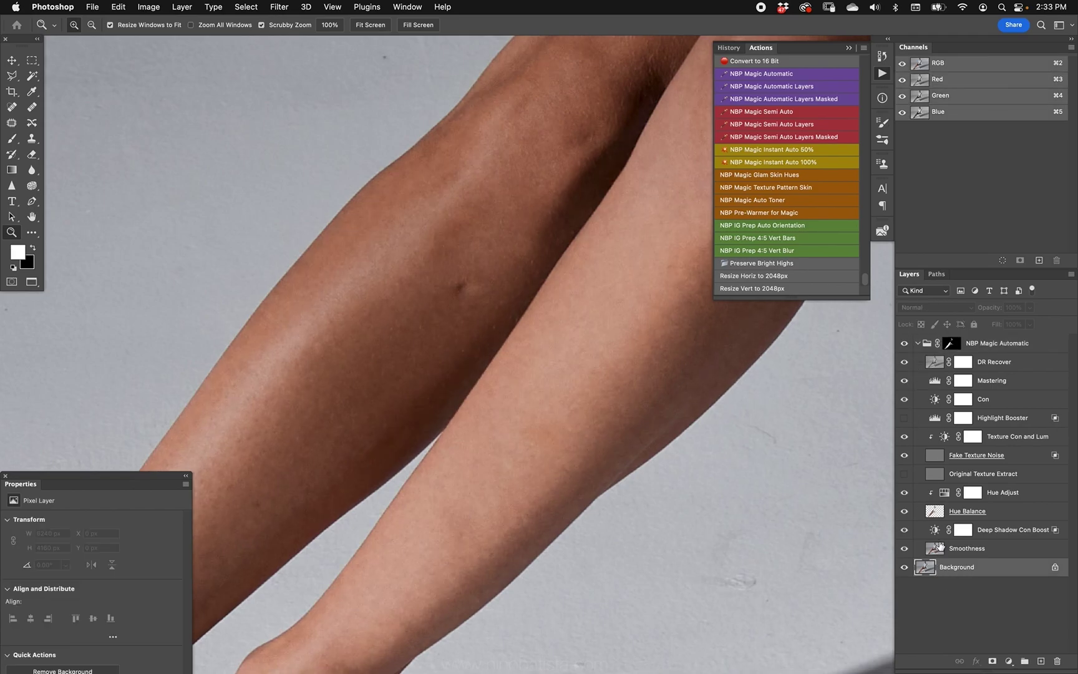
{"action": "key", "text": "super+j"}
{"action": "key", "text": "j"}
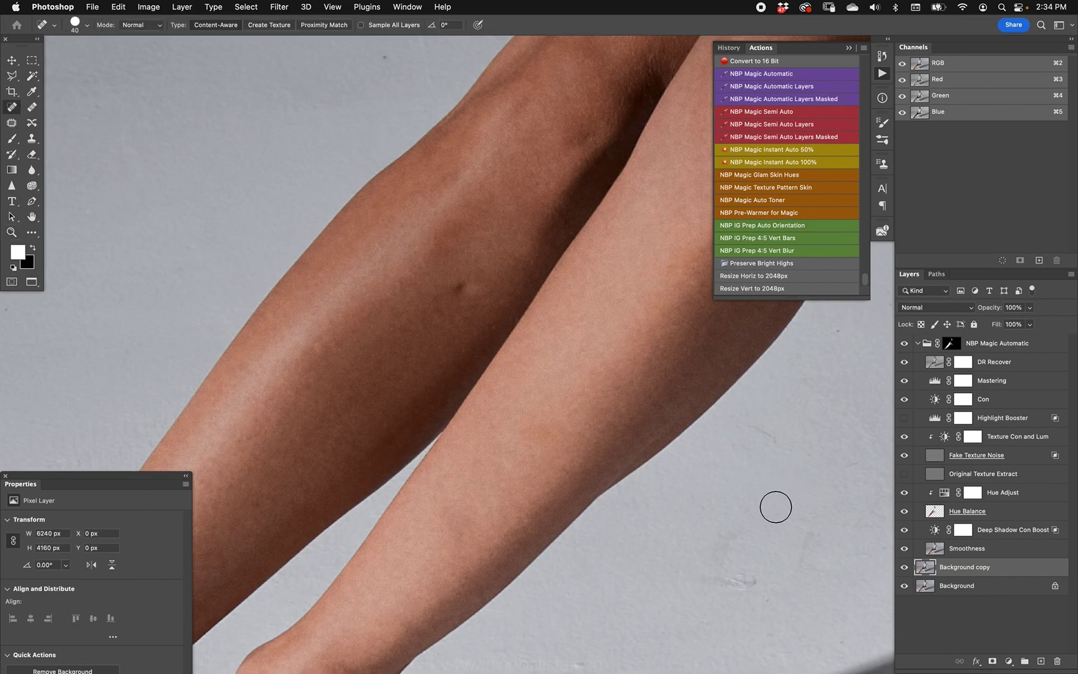
{"action": "key", "text": "bracketleft"}
Heal the dark mole and small blemishes on the lower leg on the Smoothness layer, using the Spot Healing Brush down to 20 px.
{"action": "left_click", "coordinate": [951, 343], "text": "alt"}
{"action": "left_click", "coordinate": [951, 343], "text": "alt"}
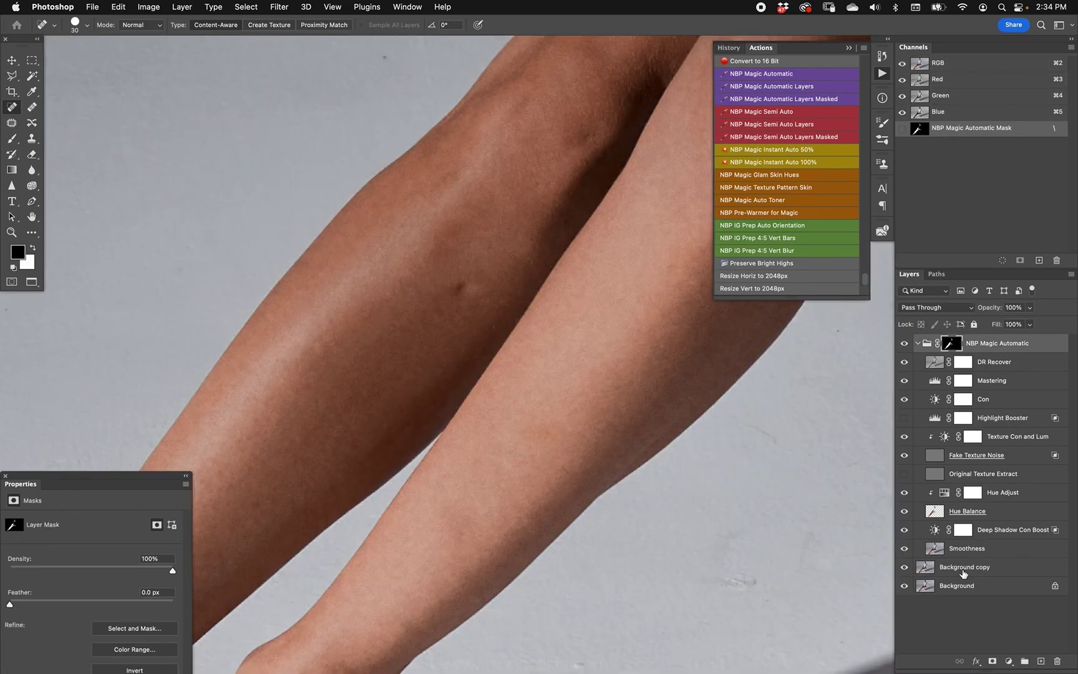
{"action": "left_click", "coordinate": [946, 552]}
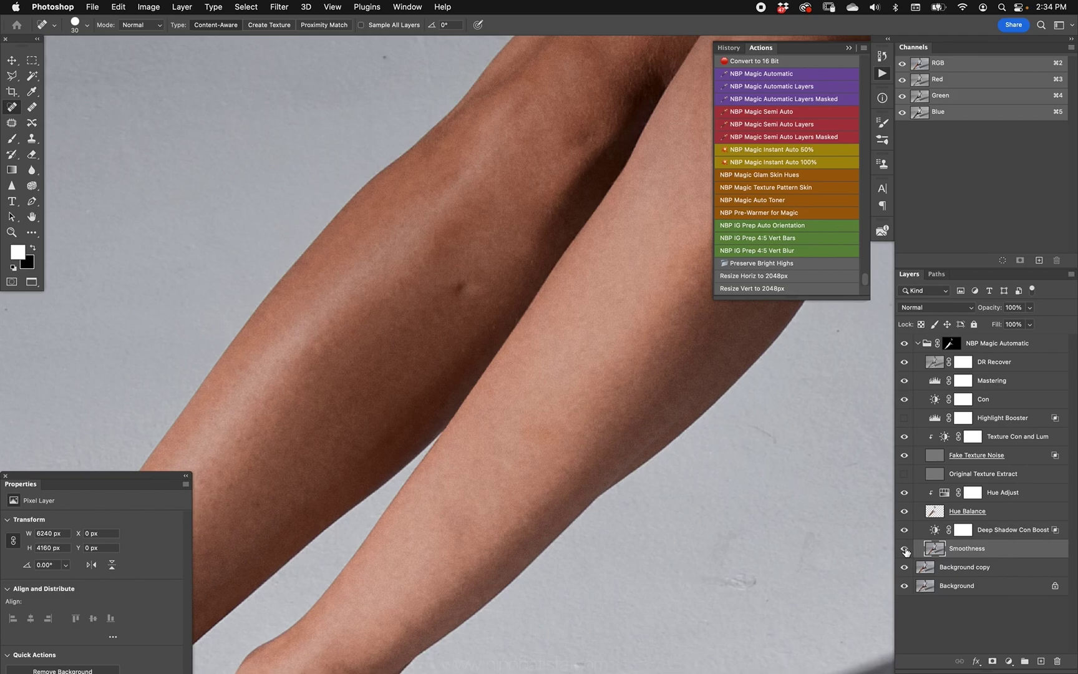
{"action": "left_click", "coordinate": [905, 549], "text": "alt"}
{"action": "left_click", "coordinate": [904, 549], "text": "alt"}
{"action": "left_click", "coordinate": [462, 287]}
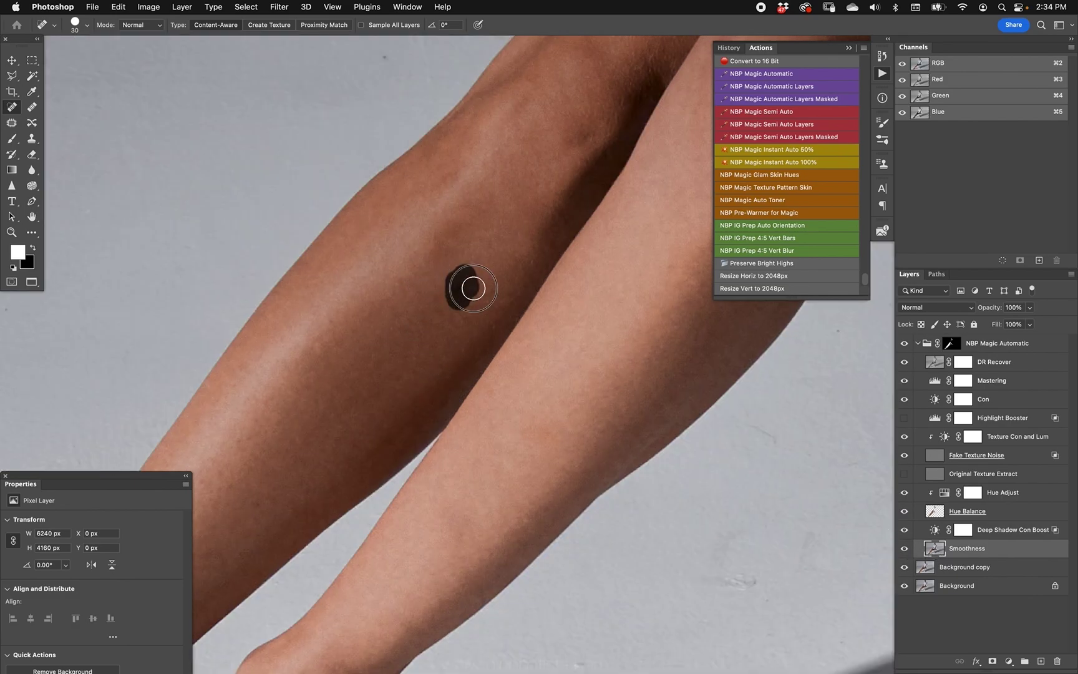
{"action": "key", "text": "bracketleft"}
{"action": "left_click", "coordinate": [455, 308]}
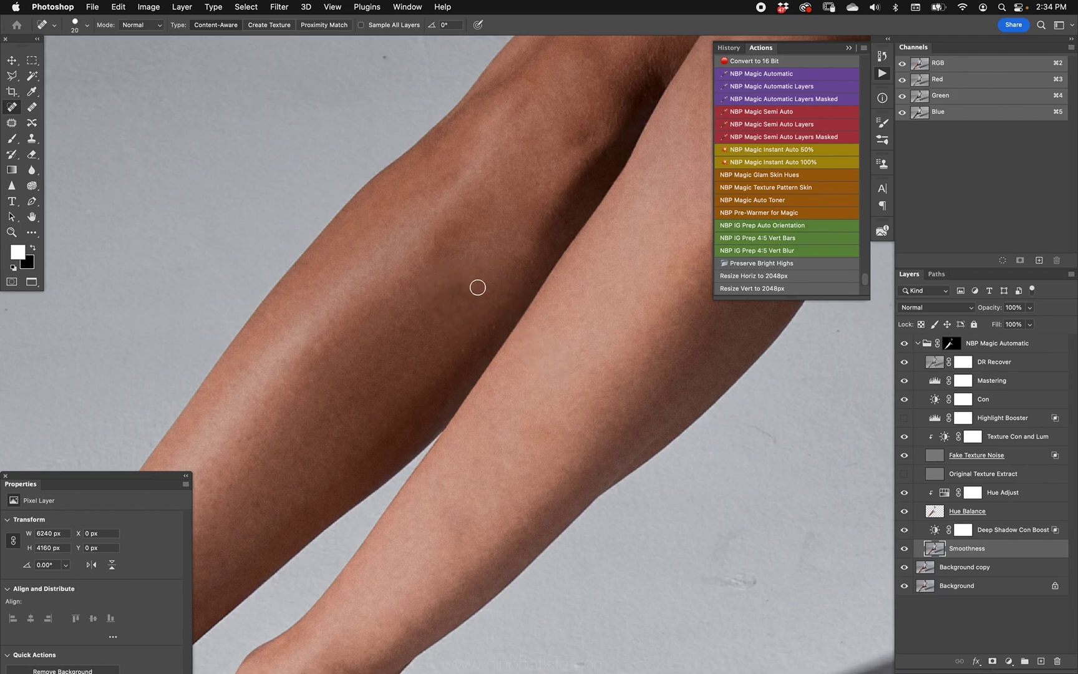
{"action": "left_click_drag", "start_coordinate": [317, 338], "coordinate": [316, 354]}
{"action": "left_click_drag", "start_coordinate": [433, 303], "coordinate": [464, 323]}
Compare the legs close up with the NBP Magic Automatic group hidden and shown.
{"action": "key", "text": "super+0"}
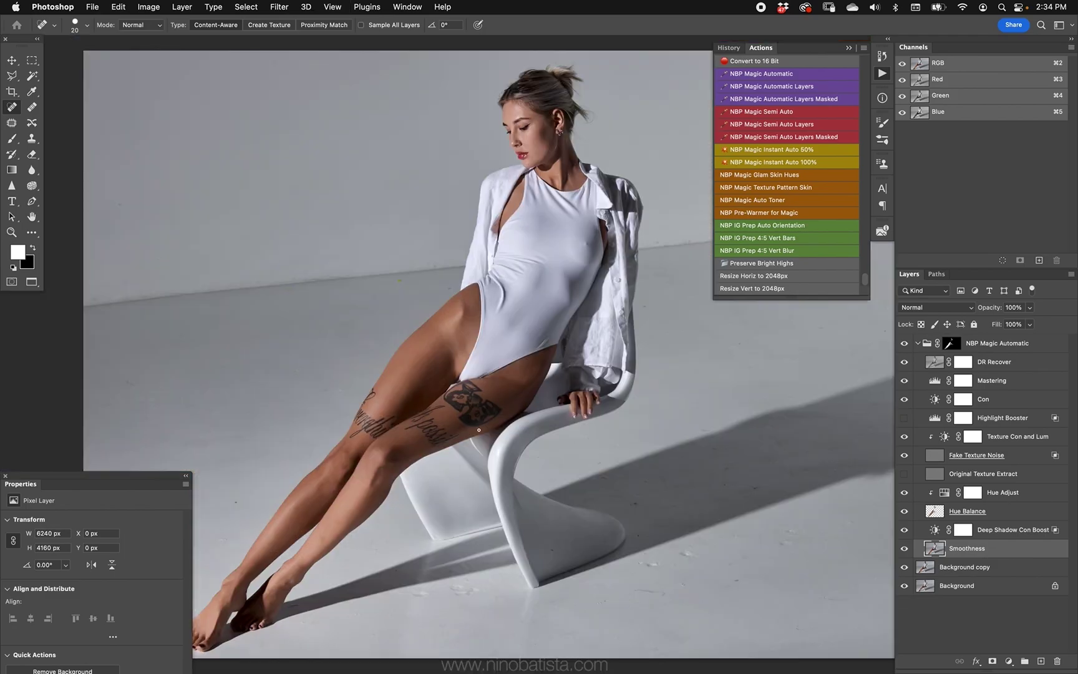
{"action": "key", "text": "z"}
{"action": "left_click_drag", "start_coordinate": [359, 450], "coordinate": [592, 232]}
{"action": "left_click", "coordinate": [905, 343]}
{"action": "left_click", "coordinate": [904, 343]}
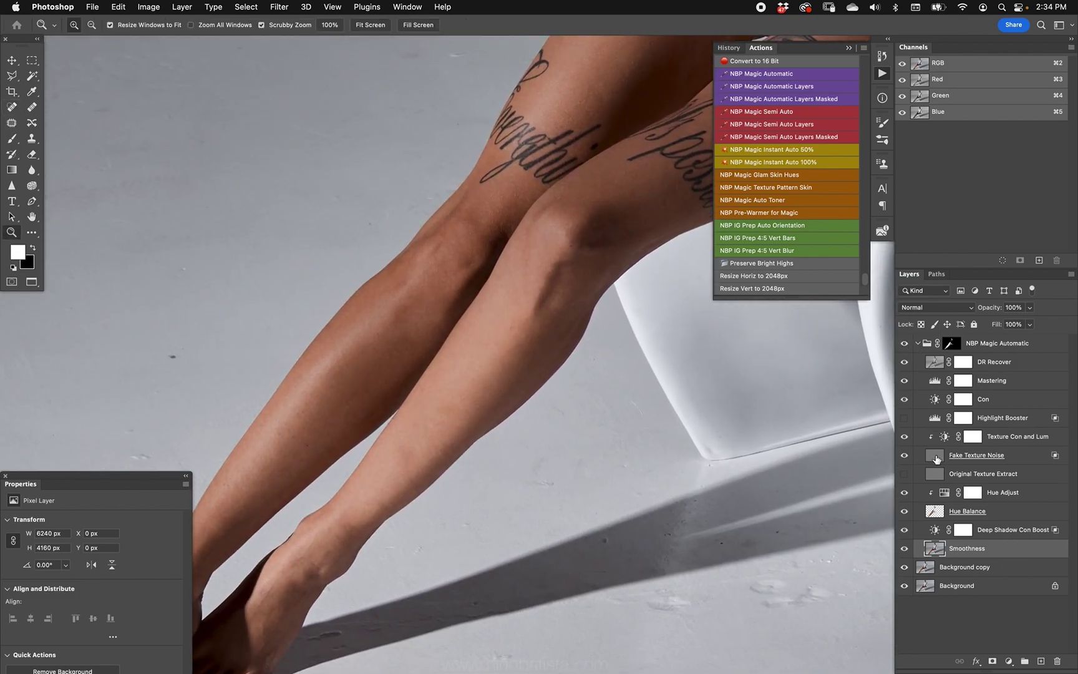
Set the Fake Texture Noise layer's opacity to 20% and check the skin on the whole figure.
{"action": "left_click", "coordinate": [936, 457]}
{"action": "key", "text": "v"}
{"action": "key", "text": "2"}
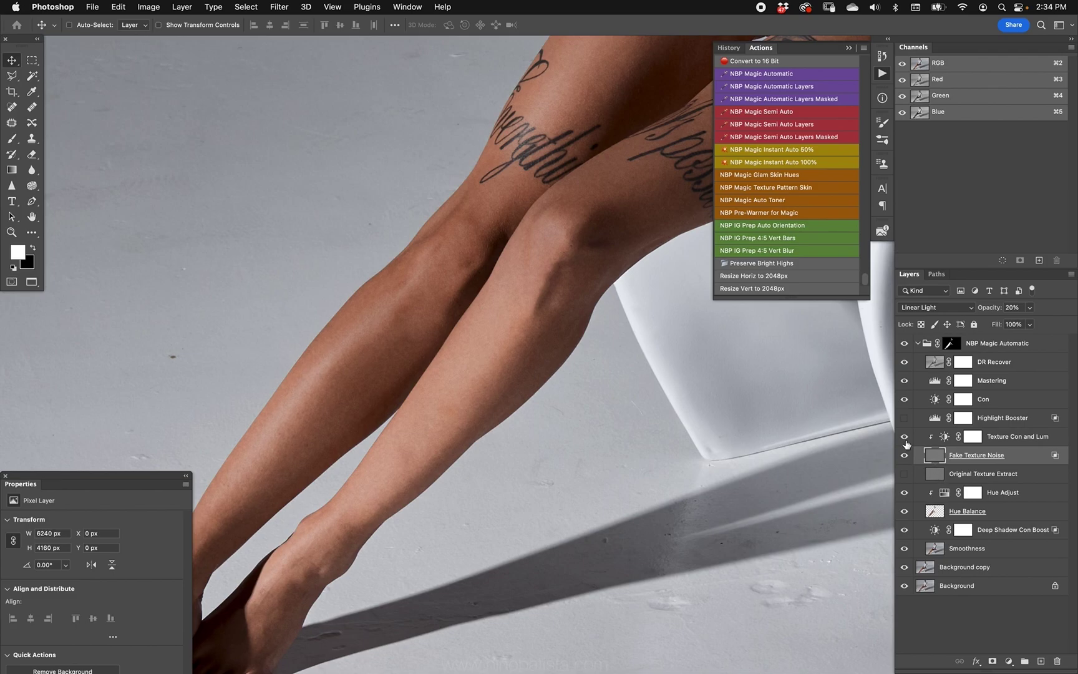
{"action": "left_click_drag", "start_coordinate": [612, 240], "coordinate": [596, 275]}
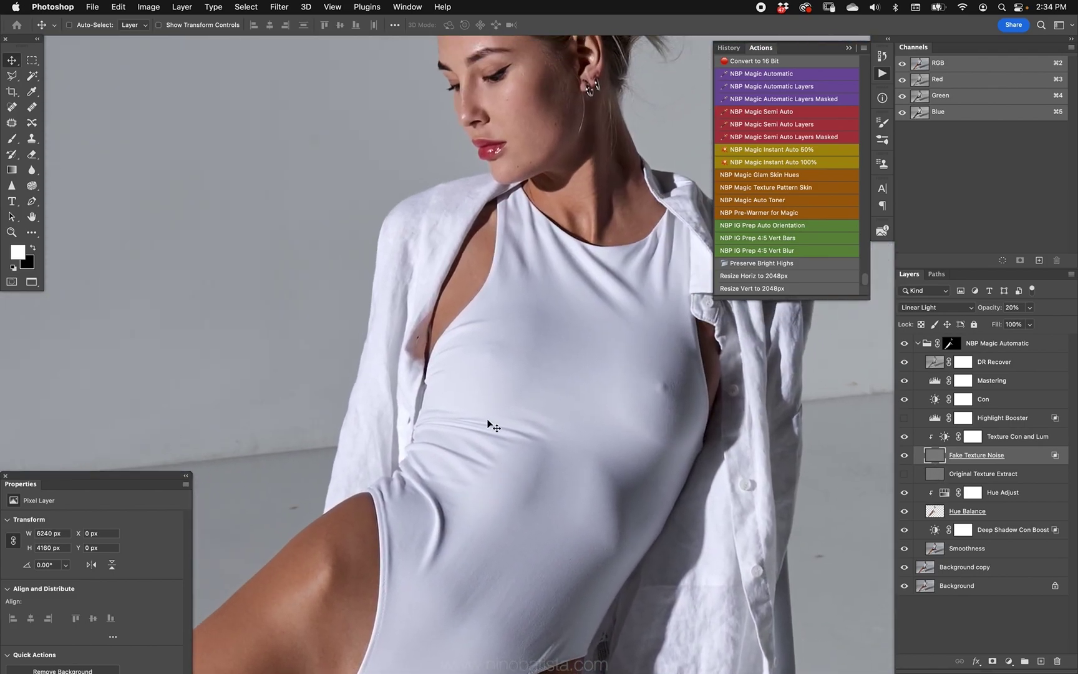
{"action": "key", "text": "super+0"}
{"action": "left_click_drag", "start_coordinate": [545, 422], "coordinate": [584, 410]}
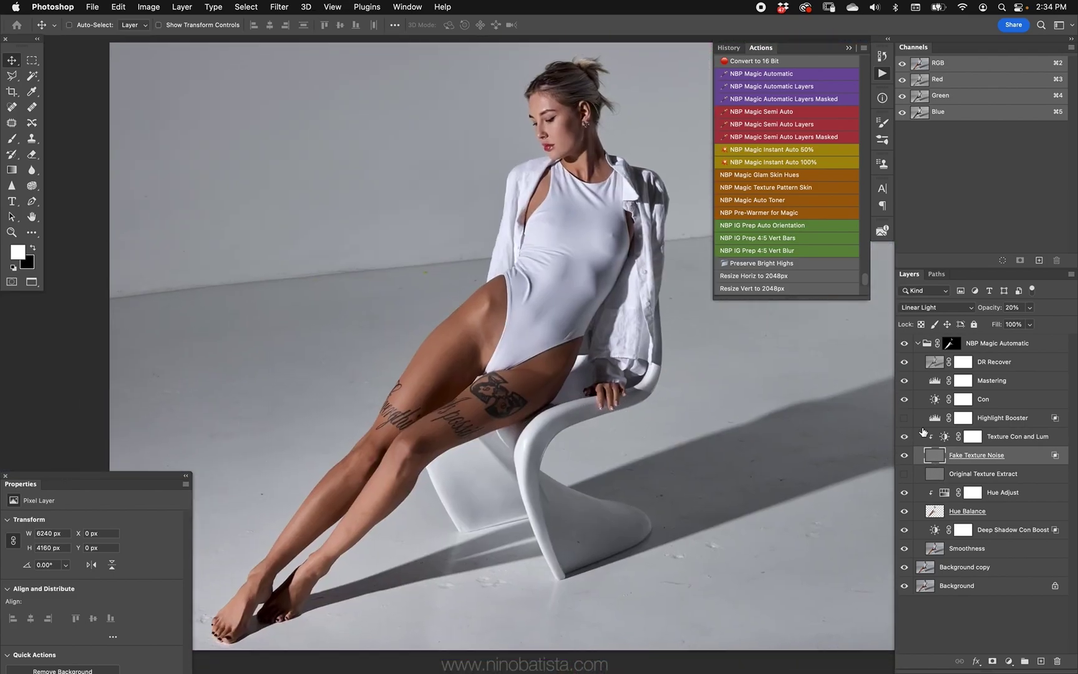
Set the Con adjustment layer's contrast to 30 and inspect the thighs close up.
{"action": "left_click", "coordinate": [929, 403]}
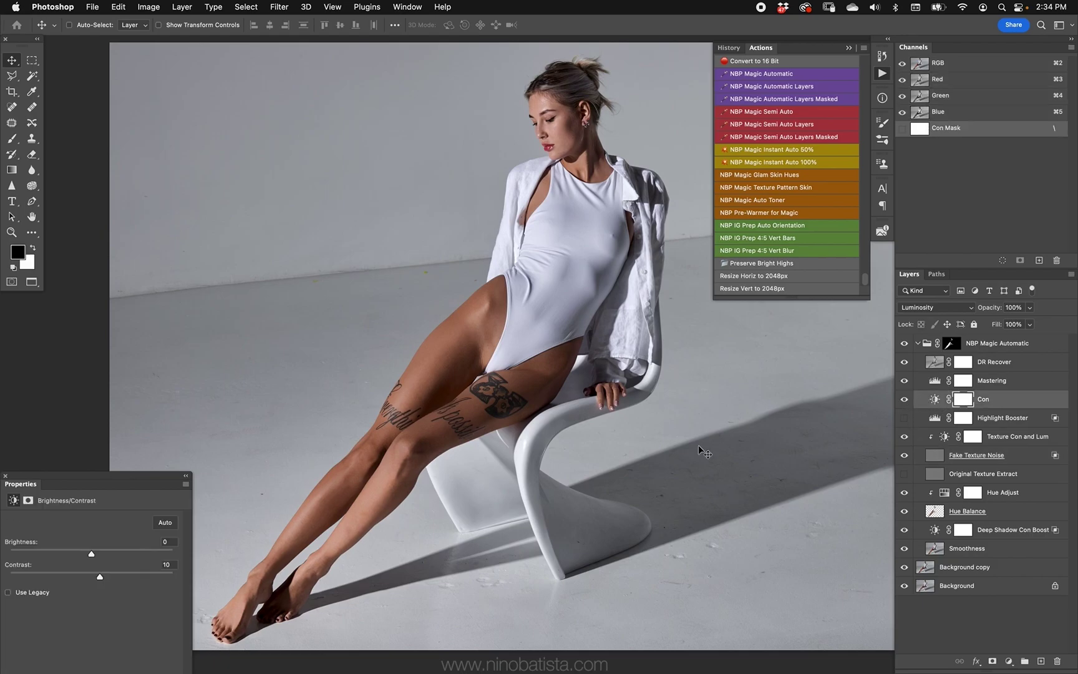
{"action": "mouse_move", "coordinate": [103, 579]}
{"action": "left_mouse_down"}
{"action": "mouse_move", "coordinate": [126, 575]}
{"action": "mouse_move", "coordinate": [94, 574]}
{"action": "mouse_move", "coordinate": [148, 569]}
{"action": "mouse_move", "coordinate": [103, 574]}
{"action": "mouse_move", "coordinate": [116, 572]}
{"action": "left_mouse_up"}
{"action": "key", "text": "z"}
{"action": "left_click_drag", "start_coordinate": [462, 347], "coordinate": [583, 341]}
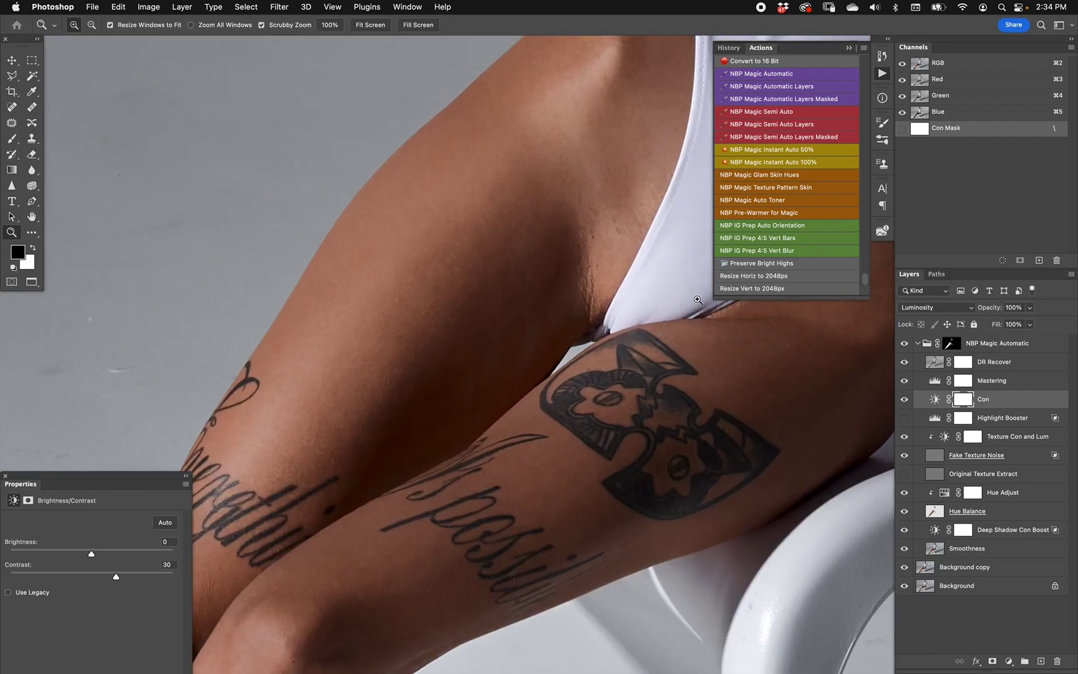
Set the NBP Magic Automatic group's opacity to 75% and stamp all visible layers into a new top layer.
{"action": "left_click", "coordinate": [951, 343]}
{"action": "key", "text": "v"}
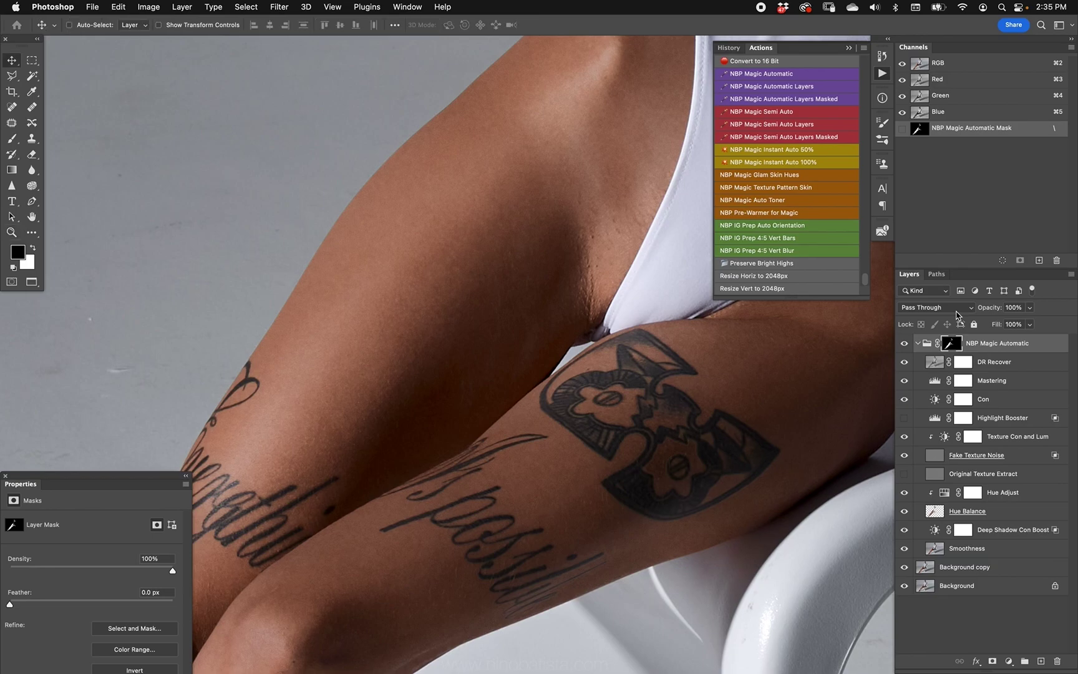
{"action": "key", "text": "super+0"}
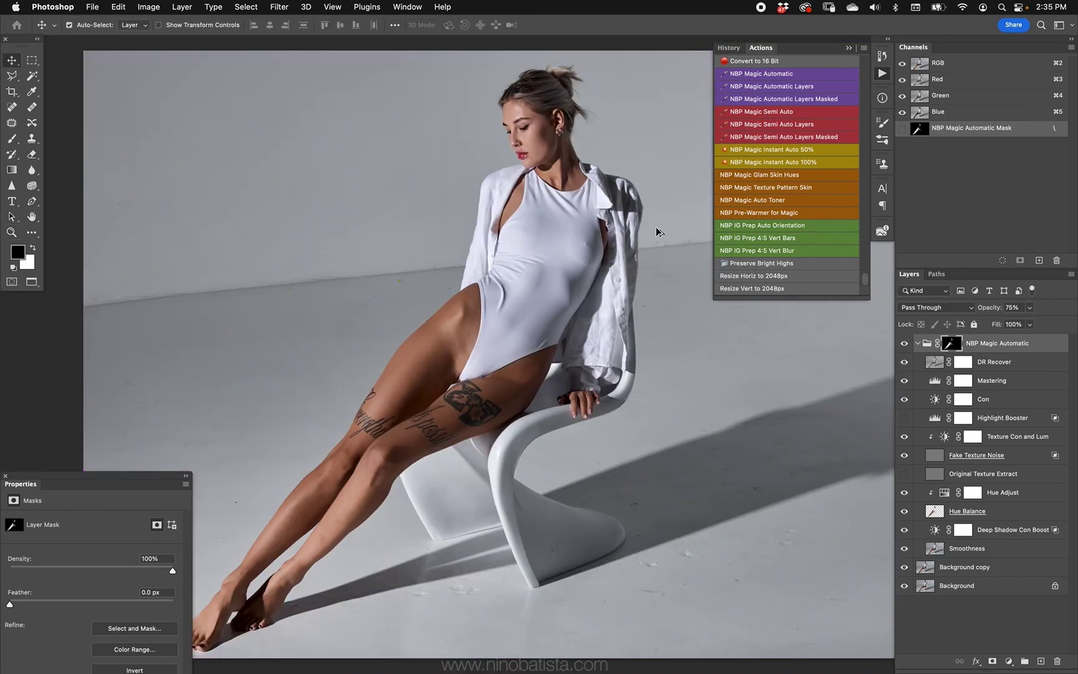
{"action": "key", "text": "super+alt+shift+e"}
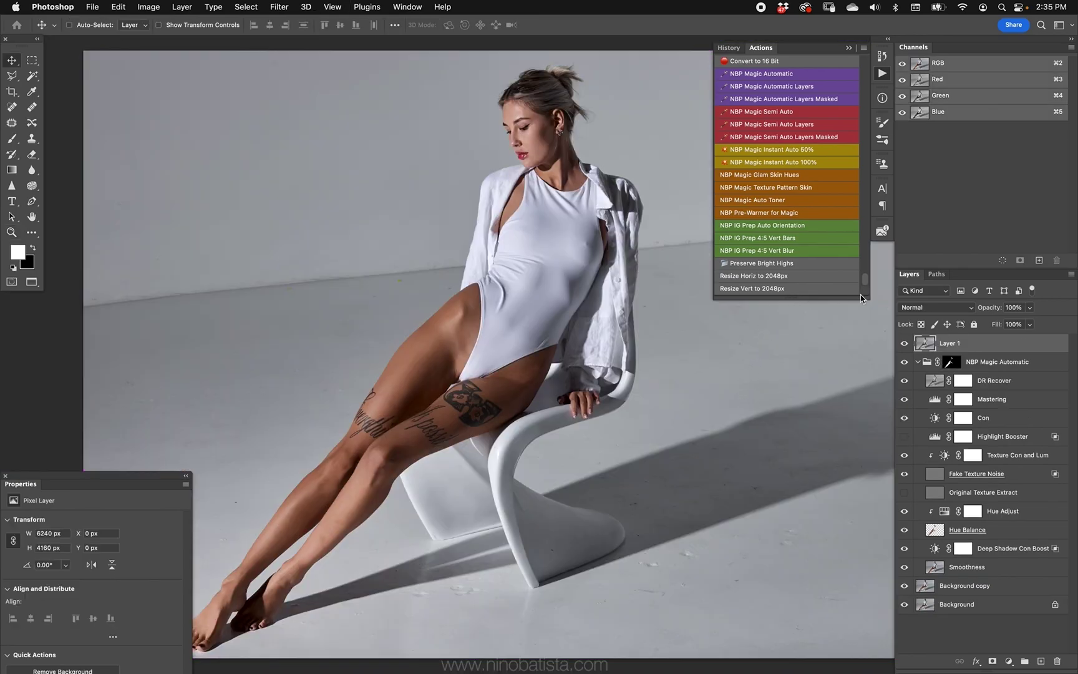
Run the NBP Skin Control Stack Pro v2 action, accepting its Skin Tones colour range with fuzziness 2.
{"action": "left_click_drag", "start_coordinate": [864, 282], "coordinate": [864, 264]}
{"action": "scroll", "coordinate": [858, 267], "scroll_direction": "up", "scroll_amount": 10}
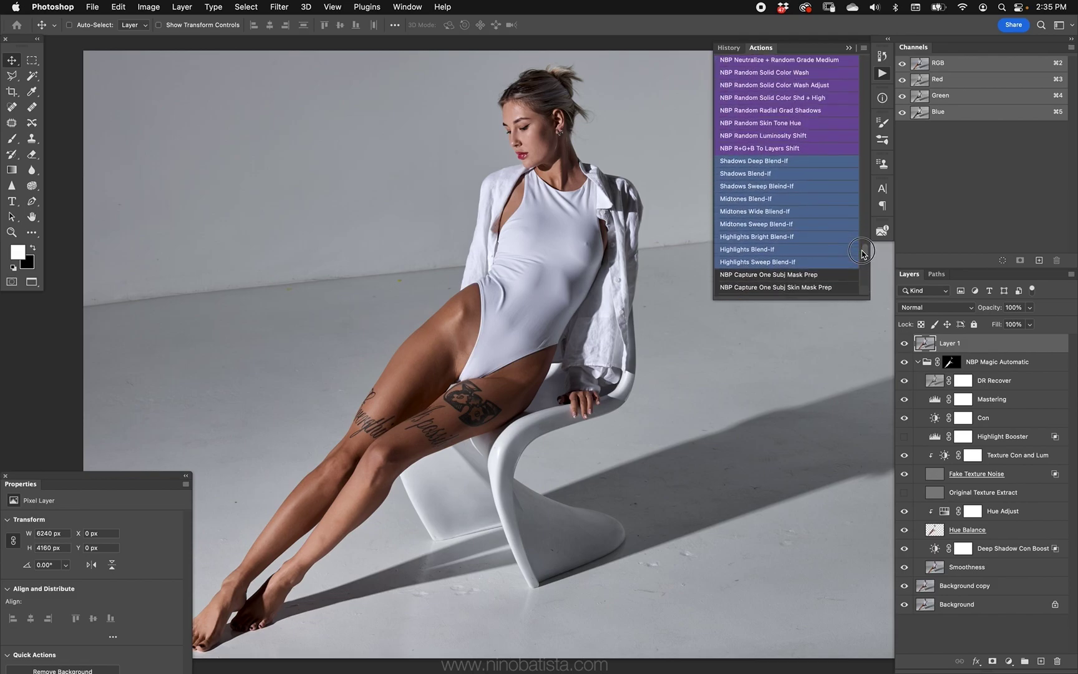
{"action": "scroll", "coordinate": [864, 256], "scroll_direction": "down", "scroll_amount": 3}
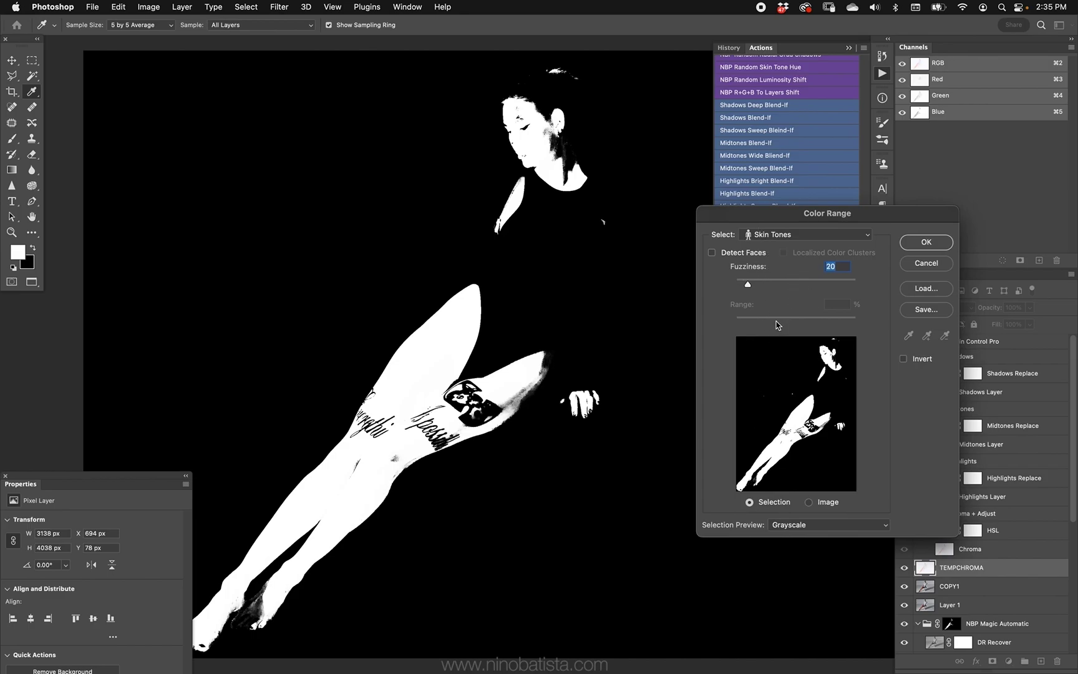
{"action": "type", "text": "2"}
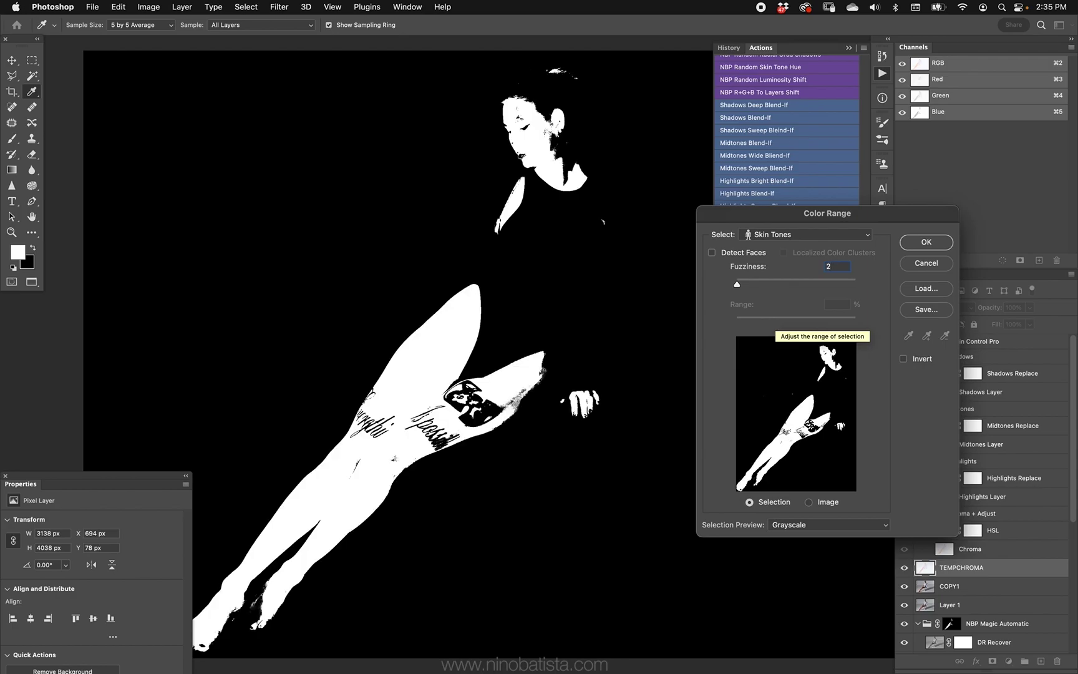
{"action": "key", "text": "Return"}
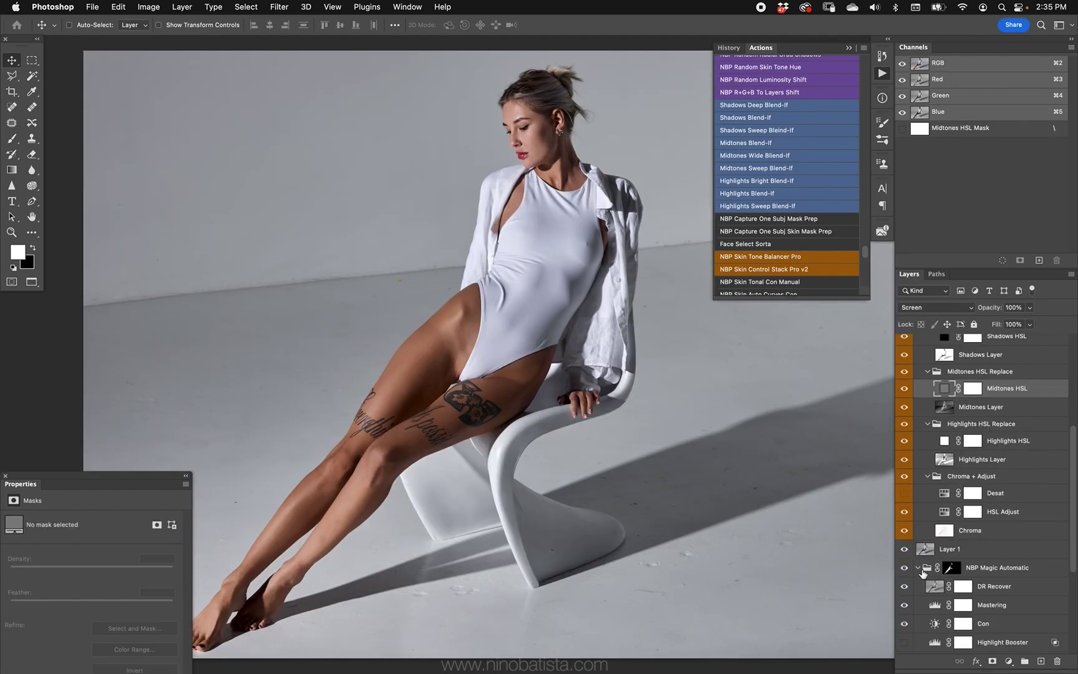
Collapse the NBP Magic Automatic group and show the Desat adjustment at 20% opacity.
{"action": "left_click", "coordinate": [918, 568]}
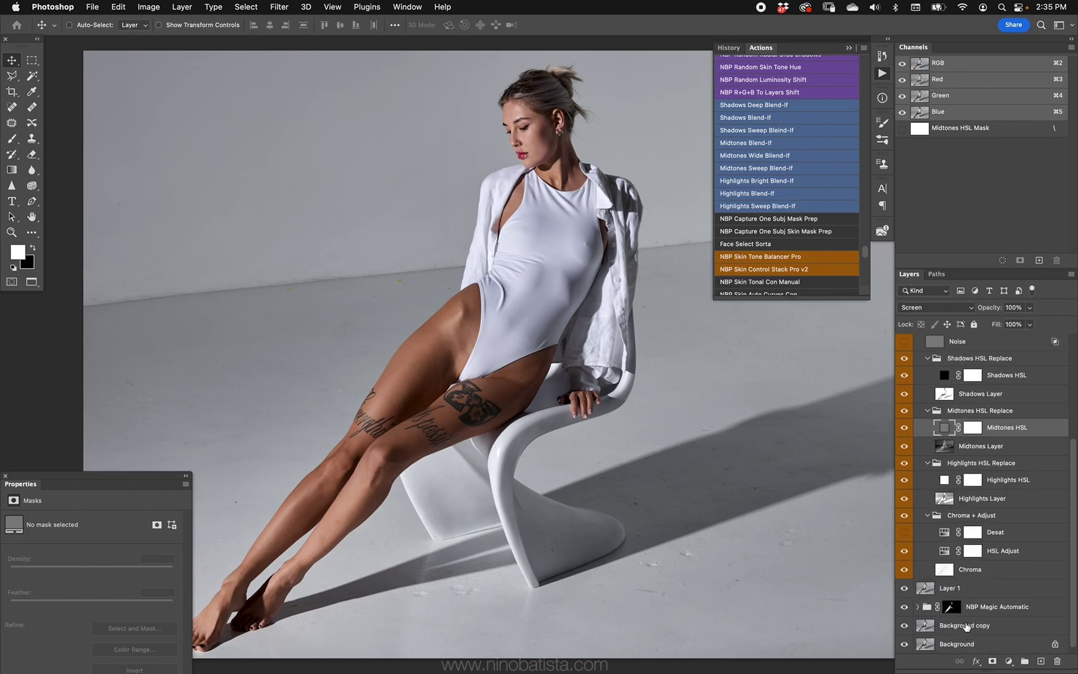
{"action": "left_click", "coordinate": [904, 533]}
{"action": "left_click", "coordinate": [943, 534]}
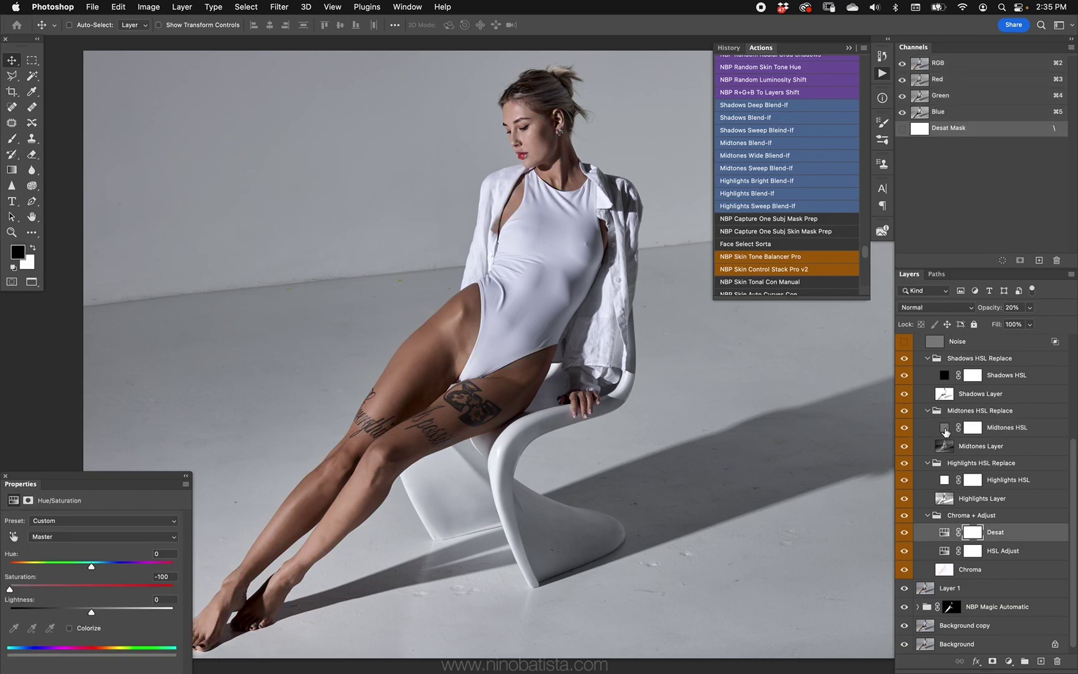
Change the Midtones HSL fill from gray to a muted dark brown.
{"action": "left_click", "coordinate": [945, 428]}
{"action": "double_click", "coordinate": [945, 428]}
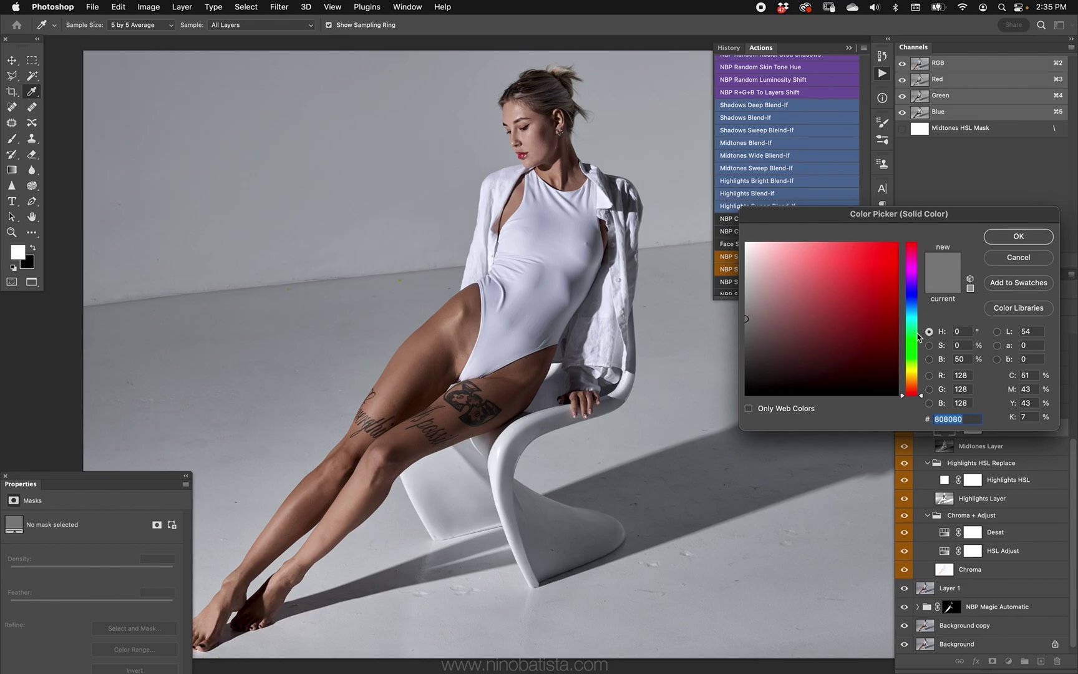
{"action": "left_click", "coordinate": [912, 385]}
{"action": "left_click", "coordinate": [764, 334]}
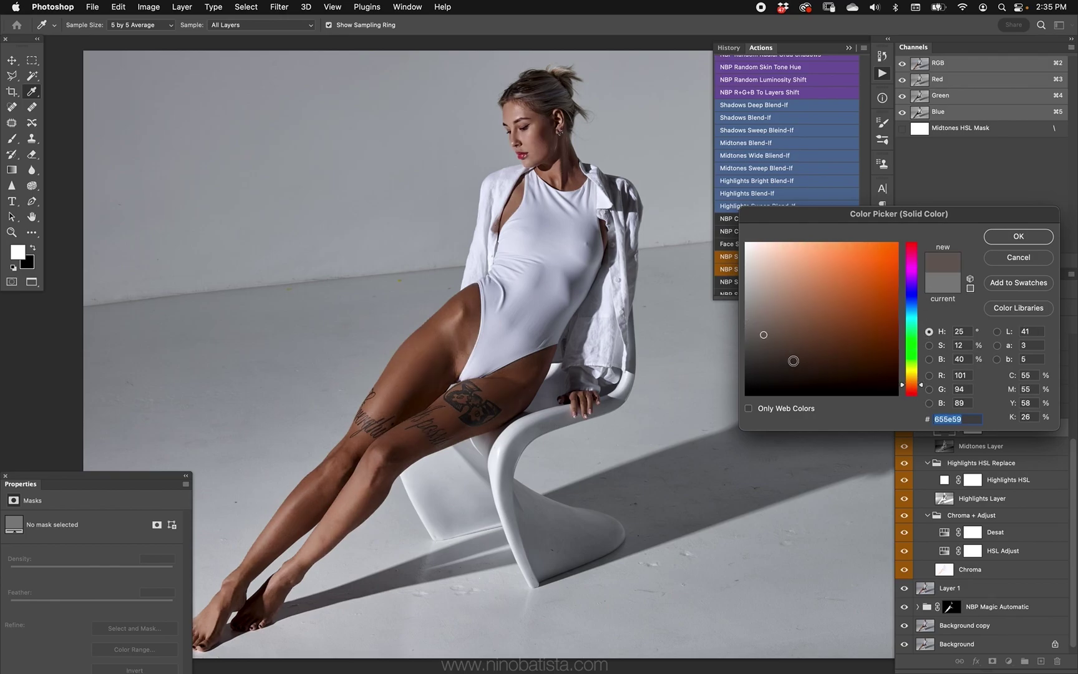
{"action": "left_click", "coordinate": [996, 241]}
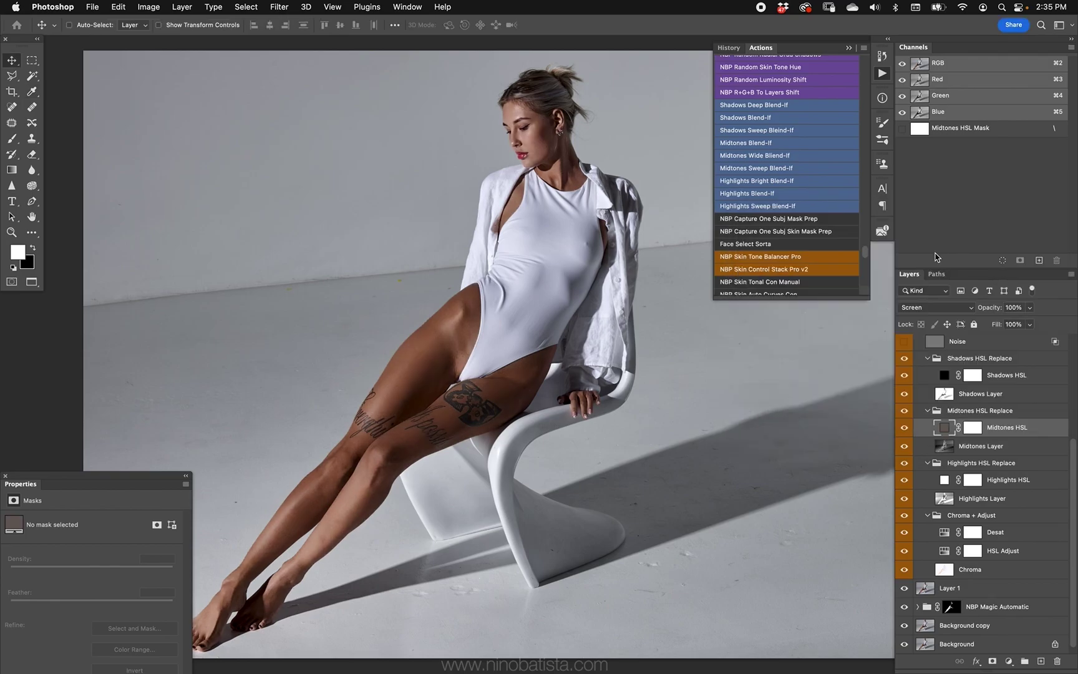
Show the Overall Shaping group with High Tones at 50% and Low Tones at 10% opacity, comparing NBP Skin Control Pro hidden and shown.
{"action": "scroll", "coordinate": [1046, 395], "scroll_direction": "up", "scroll_amount": 5}
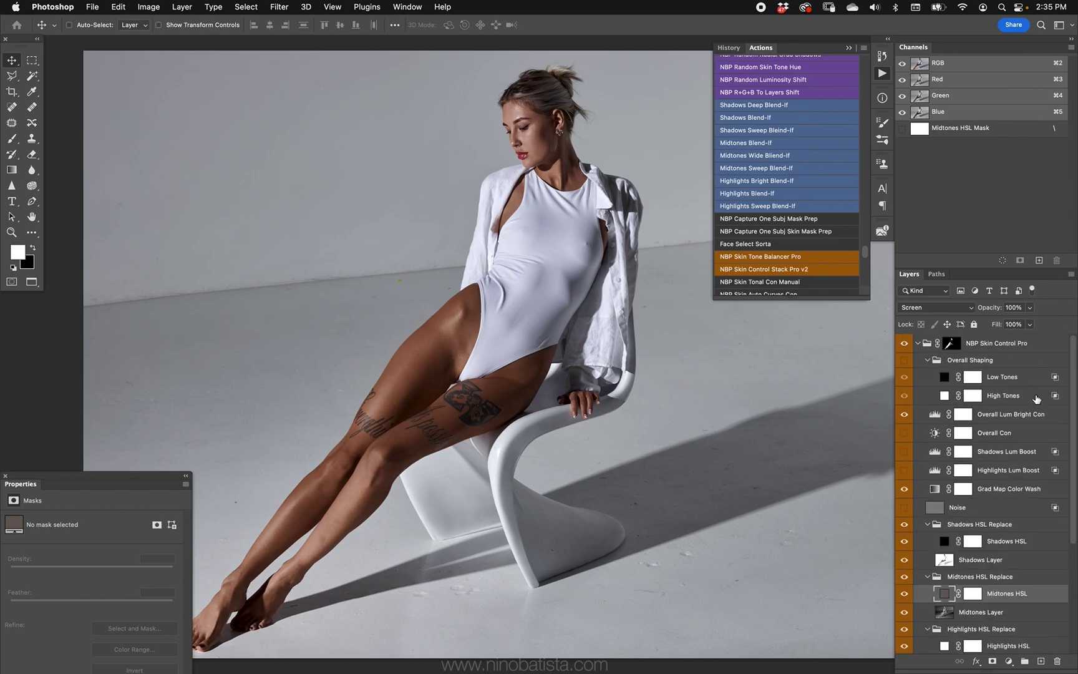
{"action": "left_click", "coordinate": [970, 362]}
{"action": "left_click", "coordinate": [953, 399]}
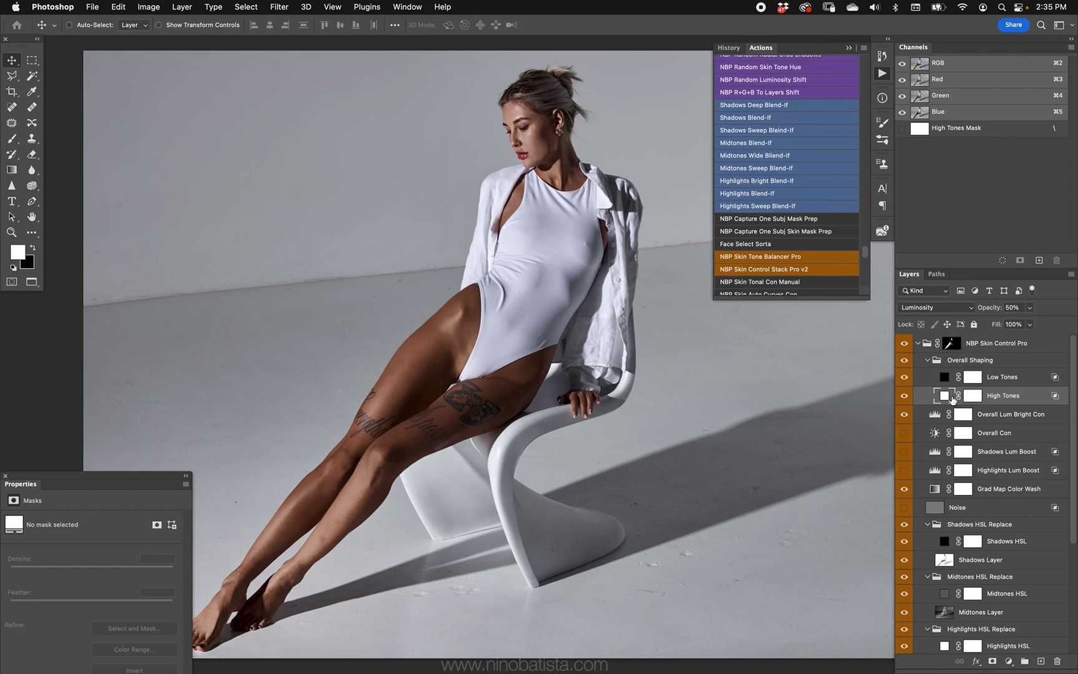
{"action": "left_click", "coordinate": [949, 381]}
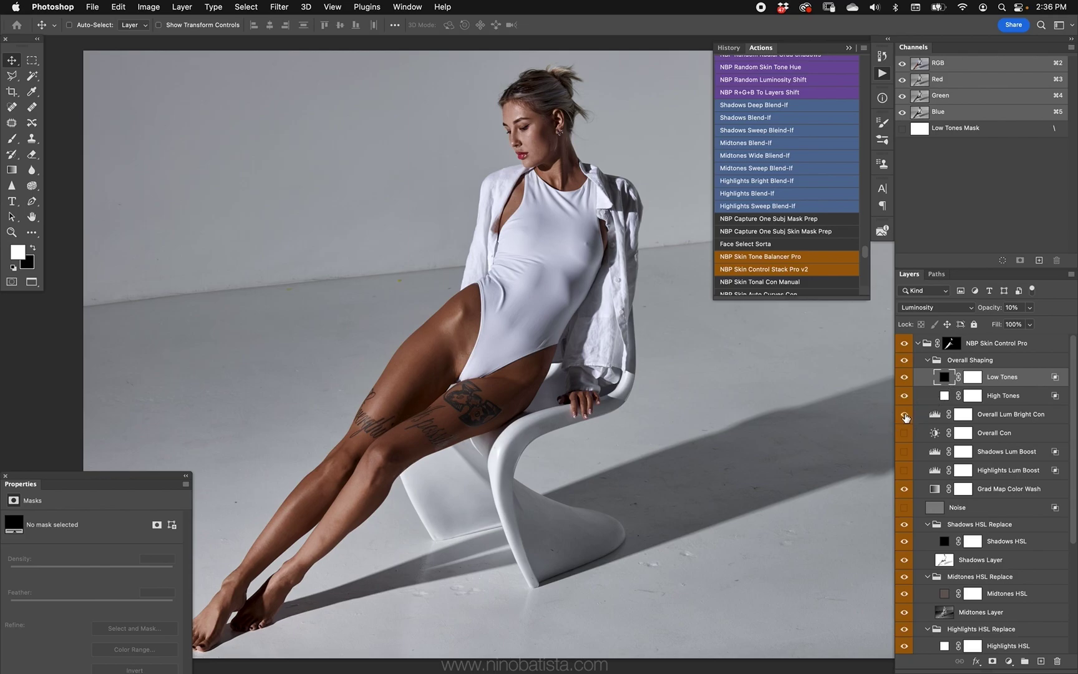
{"action": "left_click", "coordinate": [904, 344]}
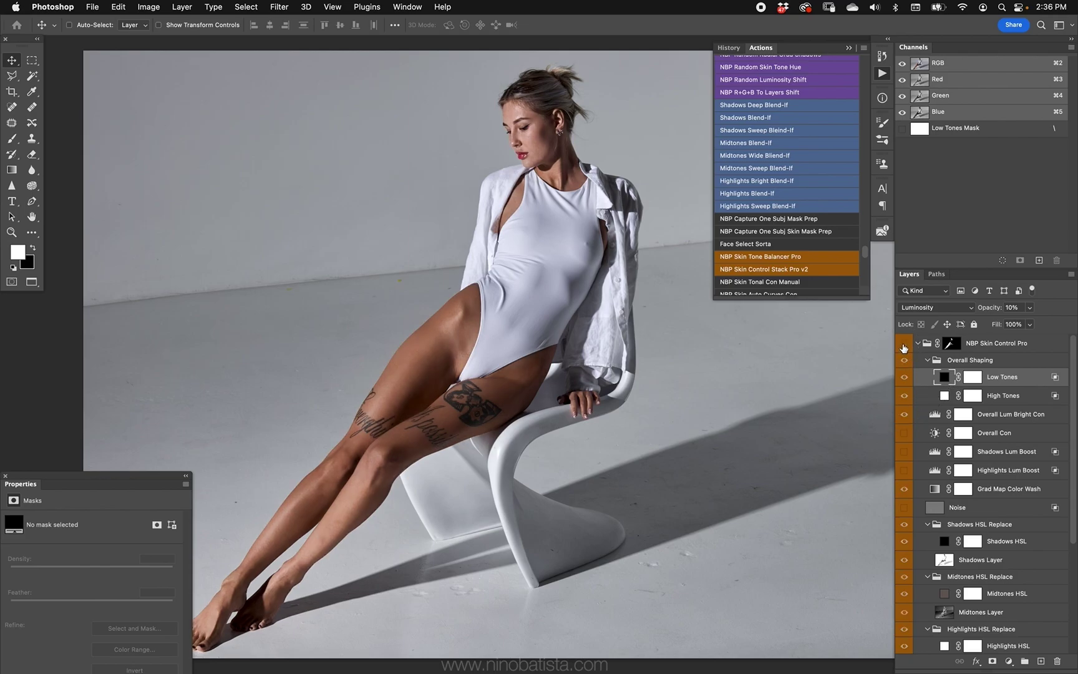
{"action": "left_click", "coordinate": [904, 344]}
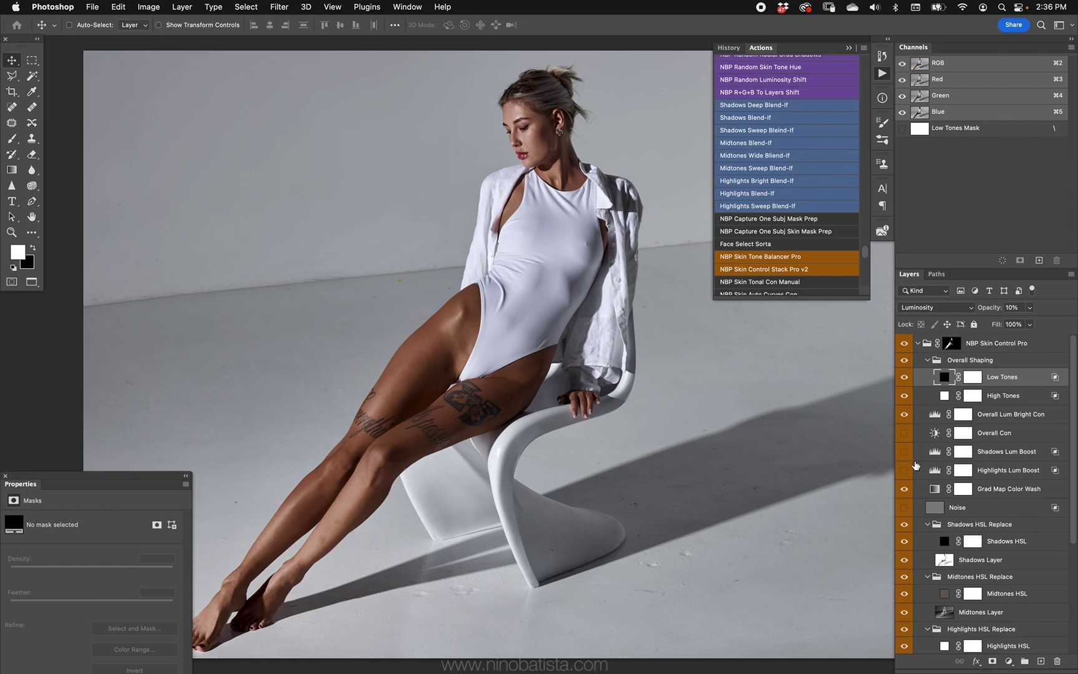
Change the Shadows HSL fill from black to a near-black magenta with hue 302°.
{"action": "double_click", "coordinate": [944, 541]}
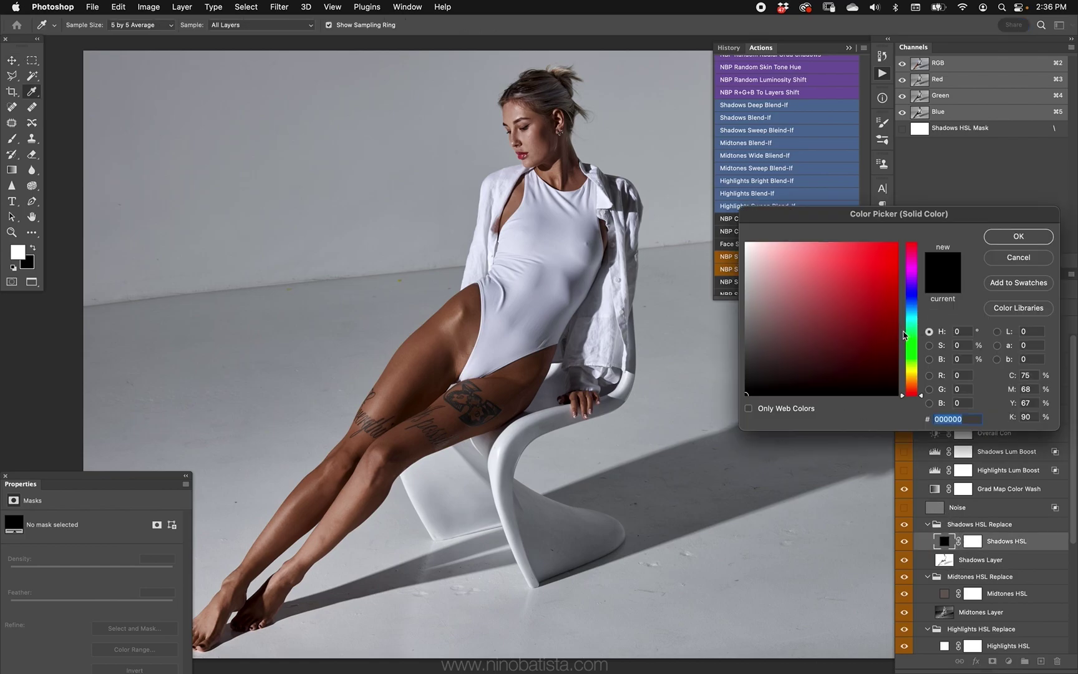
{"action": "left_click_drag", "start_coordinate": [914, 278], "coordinate": [912, 264]}
{"action": "left_click", "coordinate": [843, 298]}
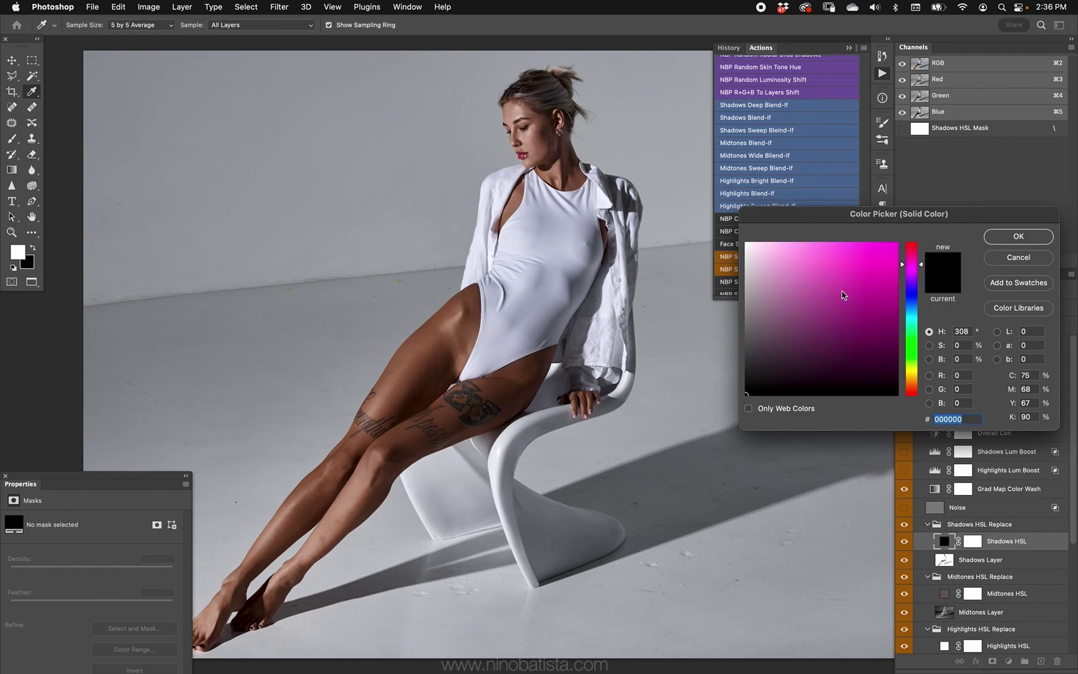
{"action": "mouse_move", "coordinate": [866, 329]}
{"action": "left_mouse_down"}
{"action": "mouse_move", "coordinate": [891, 288]}
{"action": "mouse_move", "coordinate": [907, 387]}
{"action": "left_mouse_up"}
{"action": "left_click_drag", "start_coordinate": [911, 264], "coordinate": [911, 262]}
{"action": "left_click", "coordinate": [910, 267]}
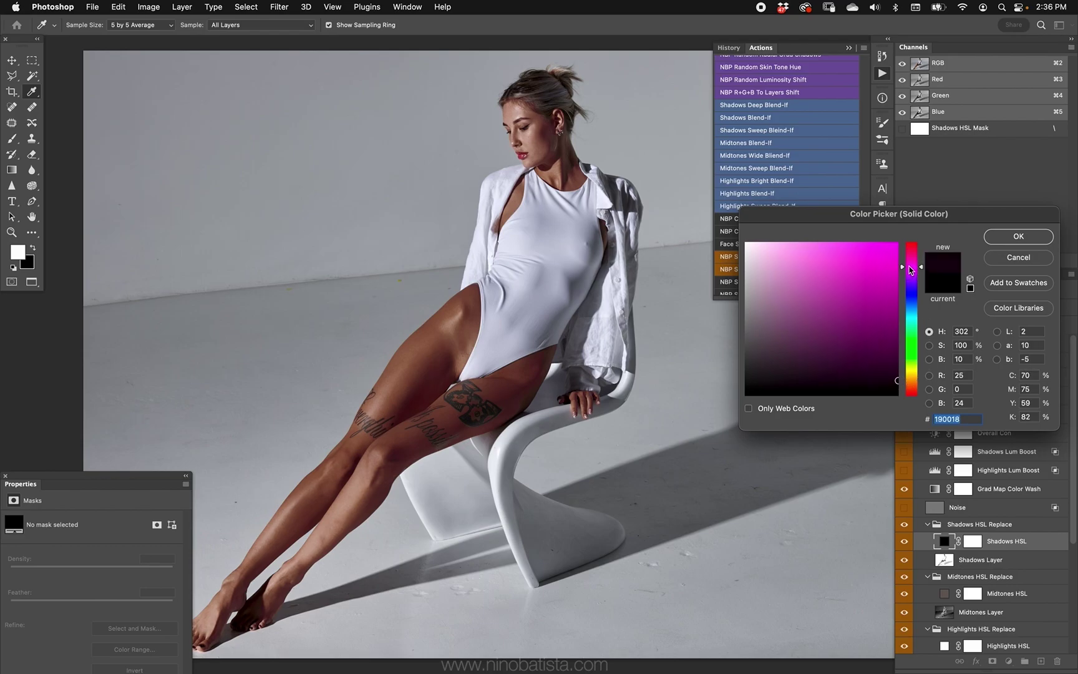
{"action": "left_click_drag", "start_coordinate": [893, 383], "coordinate": [897, 387]}
{"action": "left_click", "coordinate": [1001, 241]}
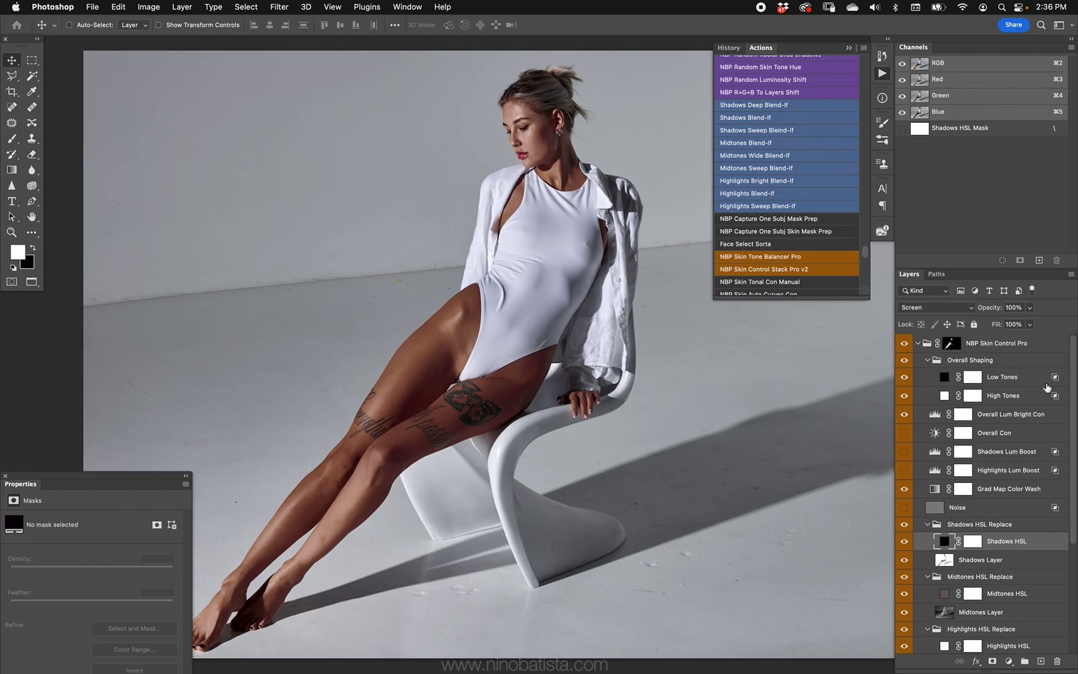
Compare the image without NBP Skin Control Pro, set the Desat adjustment's opacity to 25%, and select the NBP Skin Control Pro group.
{"action": "left_click", "coordinate": [905, 344]}
{"action": "scroll", "coordinate": [1030, 468], "scroll_direction": "down", "scroll_amount": 5}
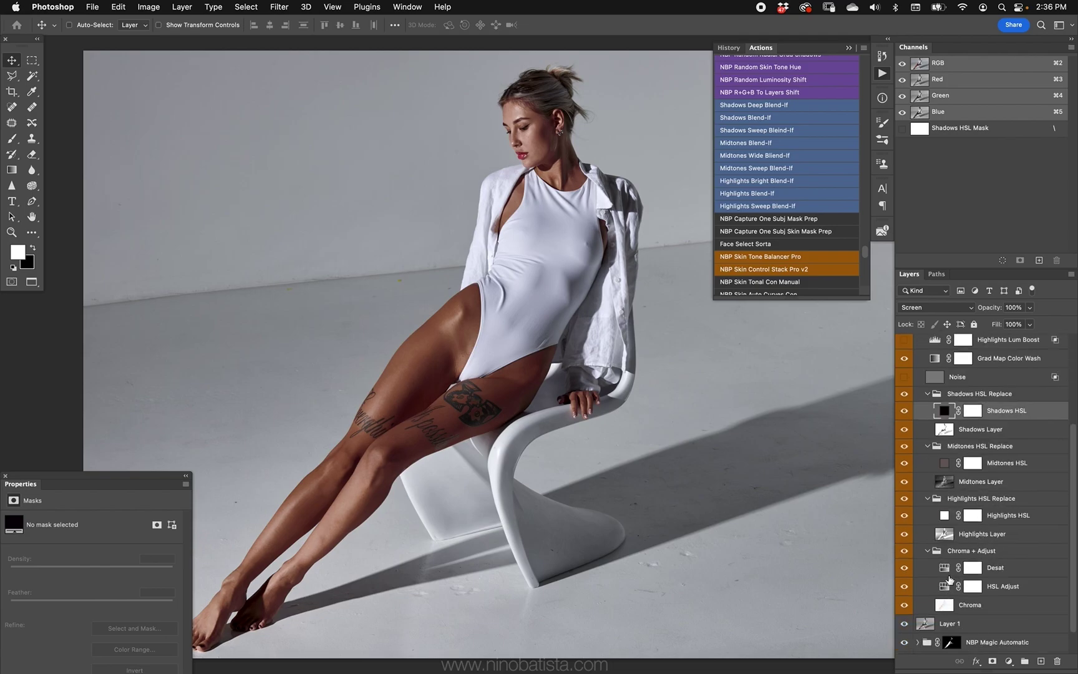
{"action": "left_click", "coordinate": [944, 568]}
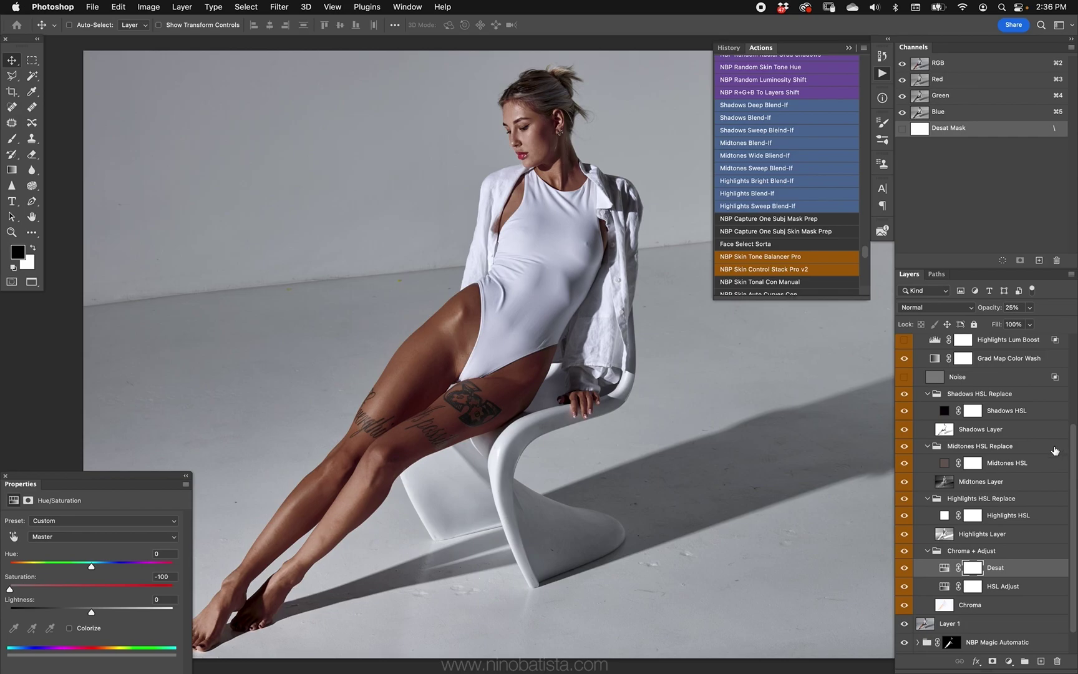
{"action": "scroll", "coordinate": [998, 436], "scroll_direction": "up", "scroll_amount": 5}
{"action": "left_click", "coordinate": [989, 347]}
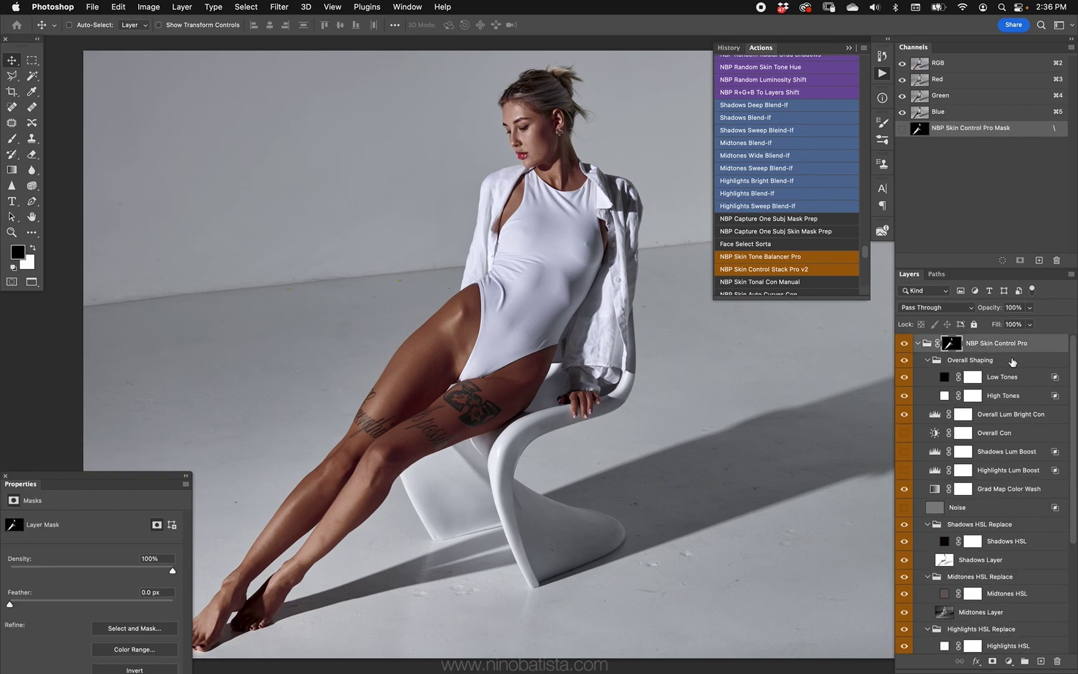
Stamp all visible layers into a new layer on top and group every layer above the Background.
{"action": "key", "text": "super+alt+shift+e"}
{"action": "key", "text": "x"}
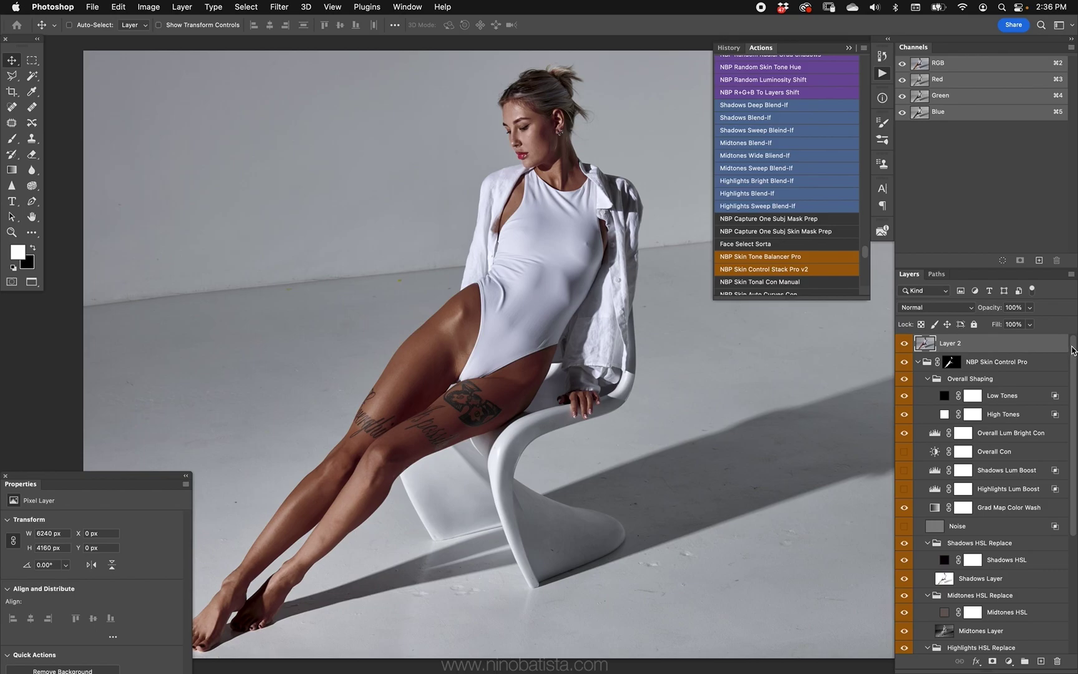
{"action": "left_click_drag", "start_coordinate": [1073, 350], "coordinate": [1076, 643]}
{"action": "left_click", "coordinate": [997, 629], "text": "shift"}
{"action": "key", "text": "super+g"}
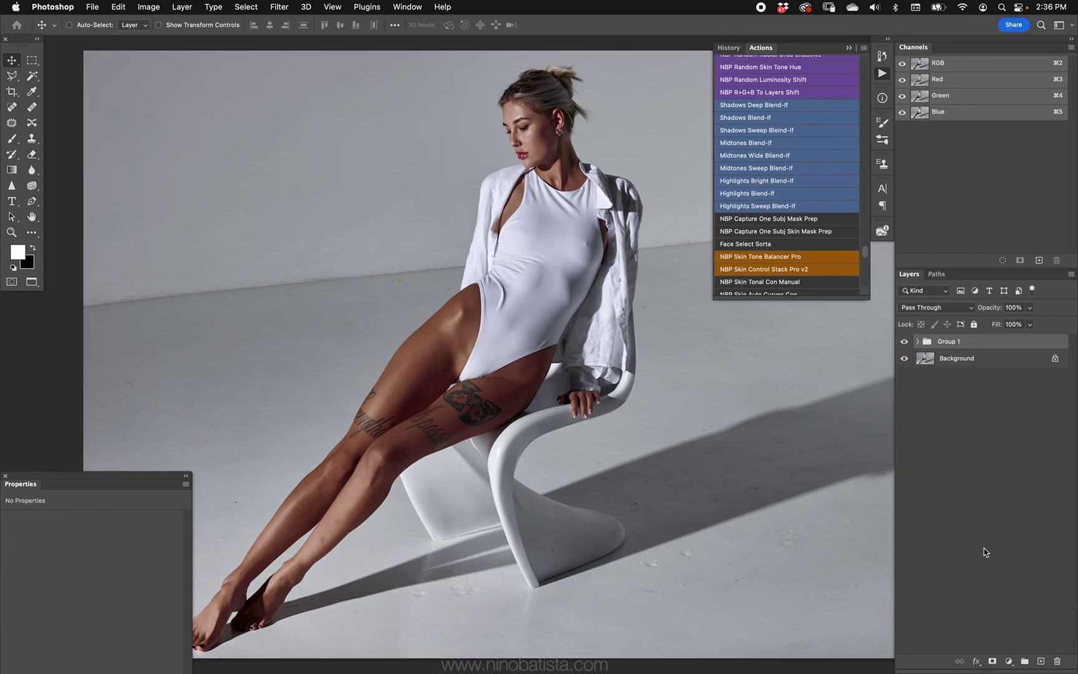
Compare the image with Group 1 hidden and shown, in full view and close up on the thighs.
{"action": "left_click", "coordinate": [905, 343]}
{"action": "left_click", "coordinate": [905, 342]}
{"action": "key", "text": "z"}
{"action": "mouse_move", "coordinate": [449, 370]}
{"action": "left_mouse_down"}
{"action": "mouse_move", "coordinate": [416, 368]}
{"action": "mouse_move", "coordinate": [428, 369]}
{"action": "left_mouse_up"}
{"action": "left_click_drag", "start_coordinate": [428, 368], "coordinate": [578, 325]}
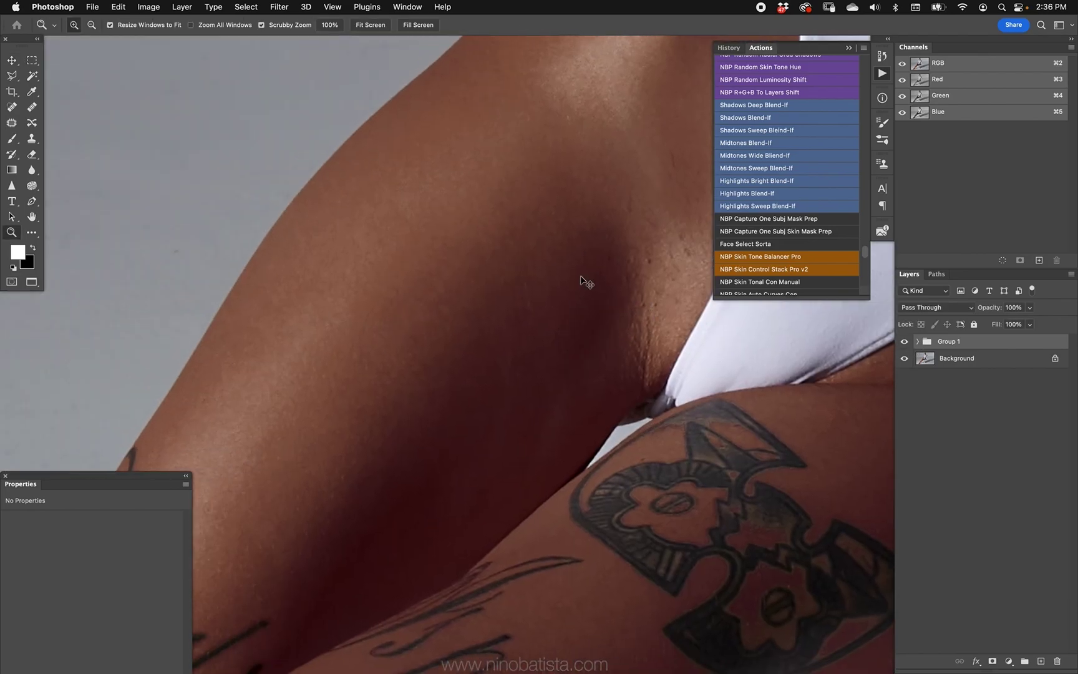
{"action": "key", "text": "super+minus"}
{"action": "left_click_drag", "start_coordinate": [496, 427], "coordinate": [583, 332]}
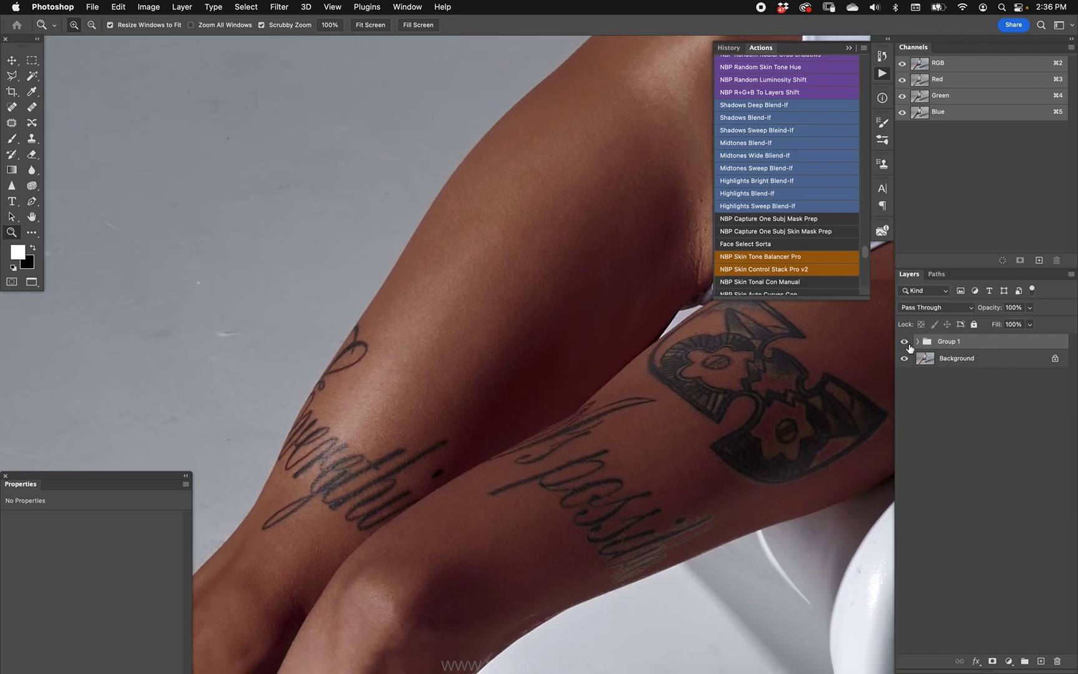
{"action": "left_click", "coordinate": [904, 342]}
{"action": "left_click", "coordinate": [905, 342]}
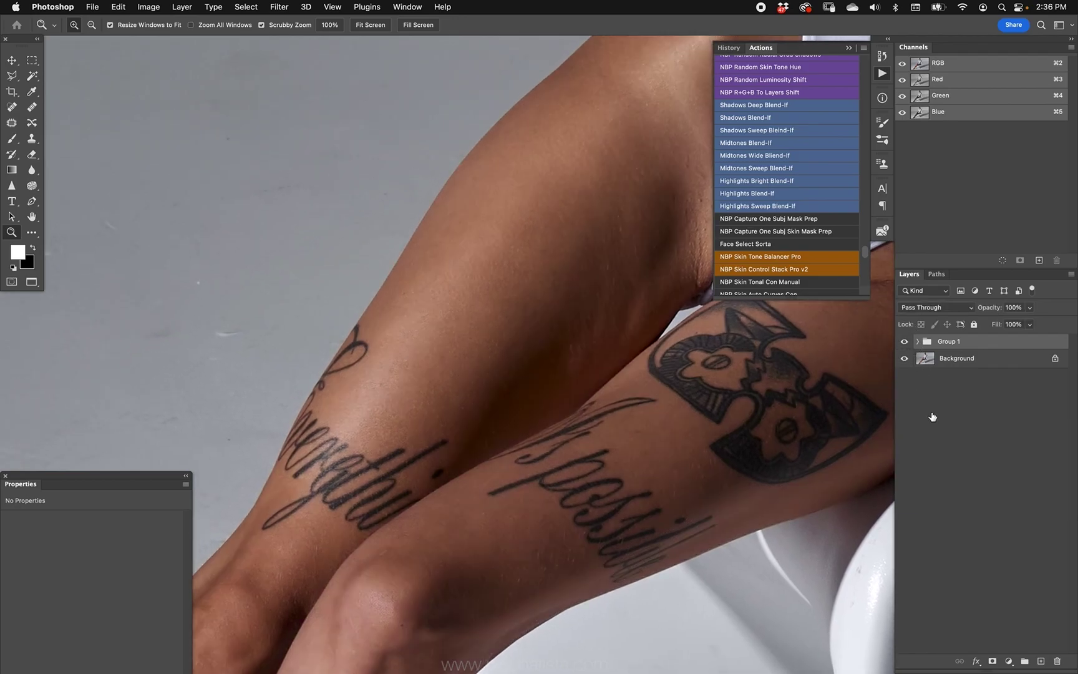
Compare the lower legs, then the face and torso, with Group 1 hidden and shown.
{"action": "left_click_drag", "start_coordinate": [725, 354], "coordinate": [606, 416]}
{"action": "key", "text": "super+minus"}
{"action": "left_click_drag", "start_coordinate": [555, 525], "coordinate": [673, 356]}
{"action": "left_click", "coordinate": [905, 342]}
{"action": "left_click", "coordinate": [904, 342]}
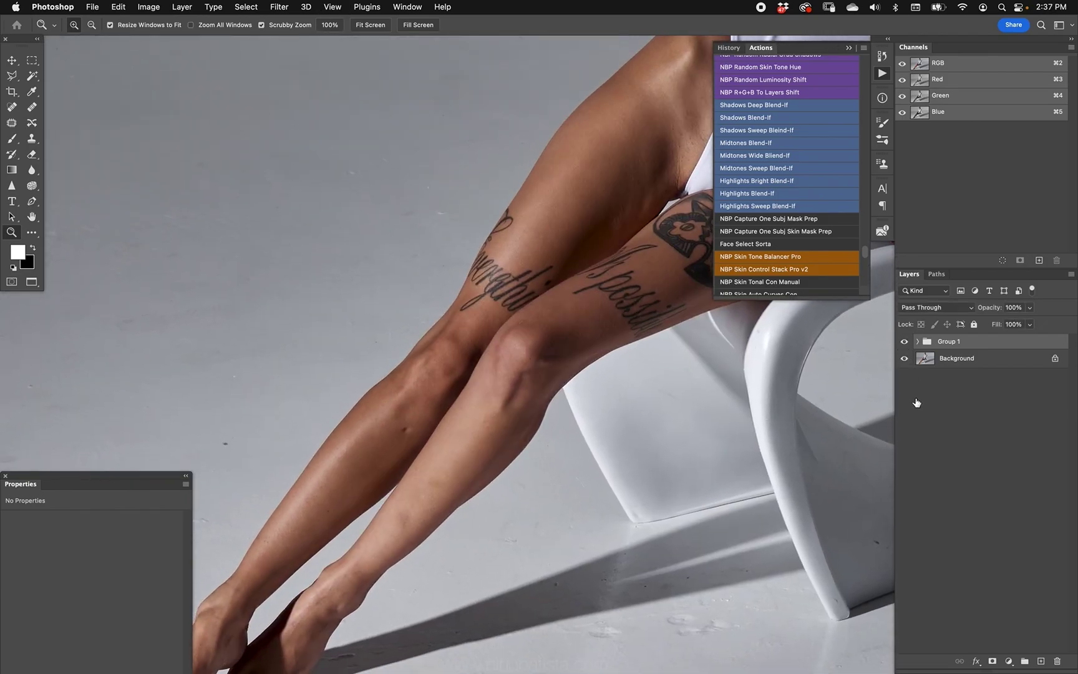
{"action": "left_click", "coordinate": [905, 342]}
{"action": "left_click", "coordinate": [905, 342]}
{"action": "left_click_drag", "start_coordinate": [859, 409], "coordinate": [715, 515]}
{"action": "left_click", "coordinate": [904, 341]}
{"action": "left_click", "coordinate": [904, 342]}
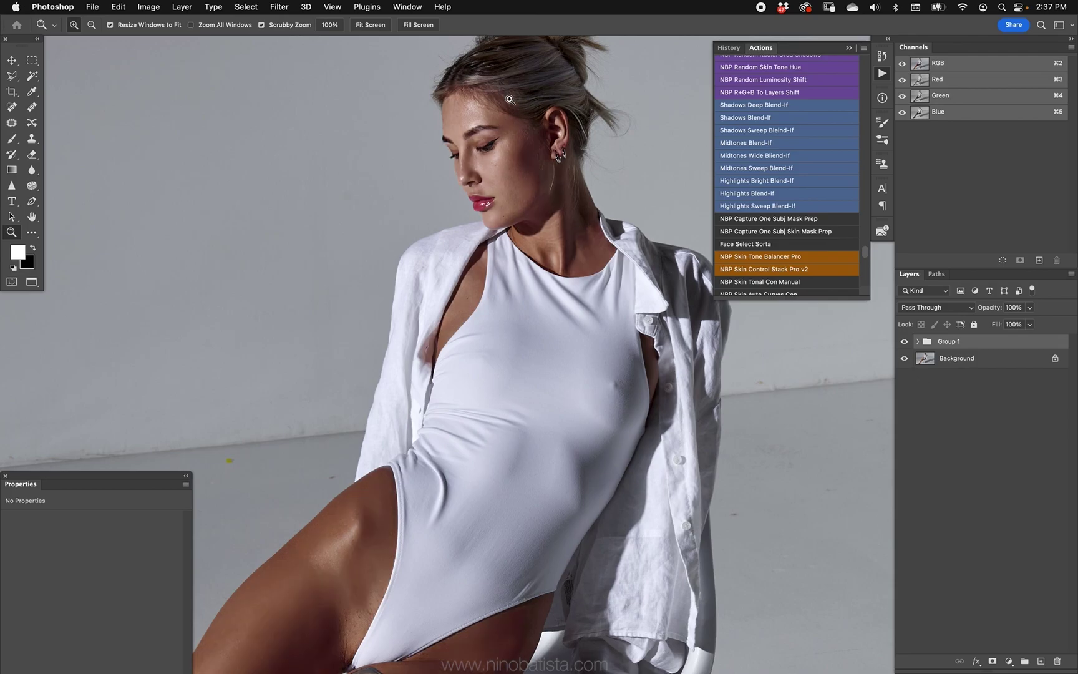
Target the NBP Skin Control Pro group's mask with a black brush at size 125 and 100% opacity.
{"action": "left_click", "coordinate": [917, 342]}
{"action": "left_click", "coordinate": [959, 380]}
{"action": "key", "text": "x"}
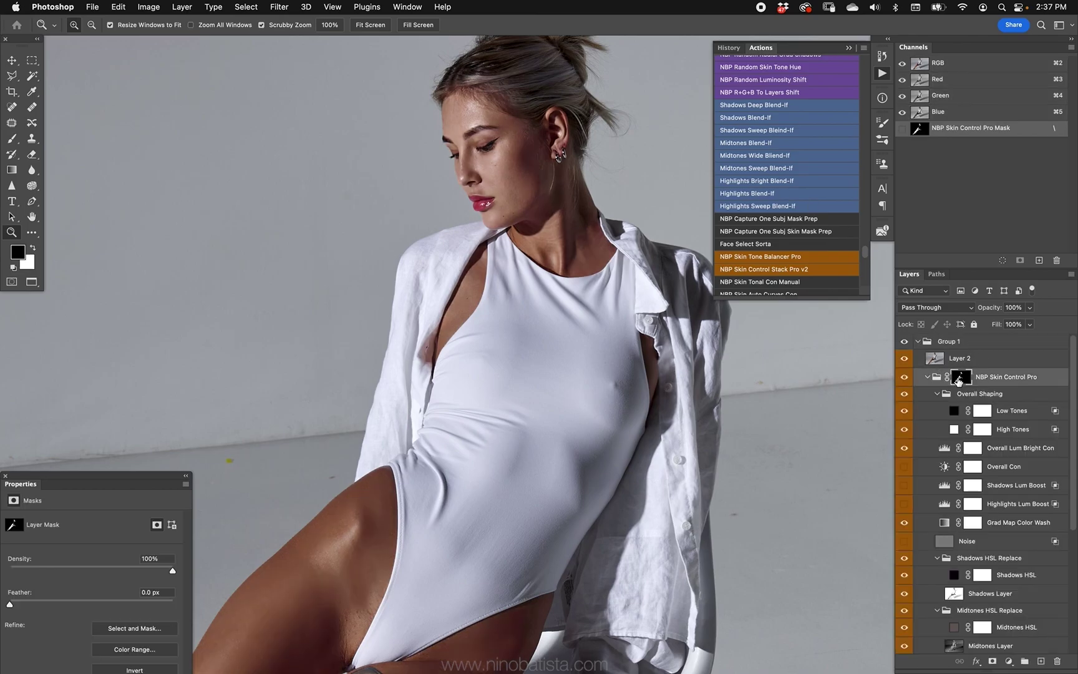
{"action": "key", "text": "b"}
{"action": "key", "text": "bracketright"}
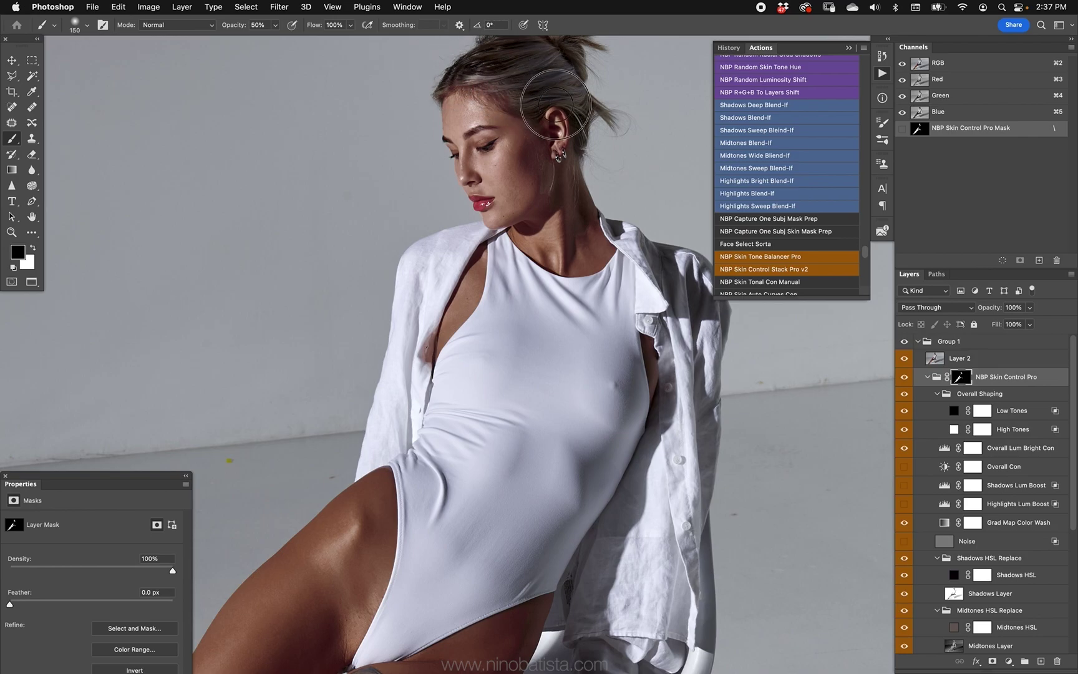
{"action": "key", "text": "bracketleft"}
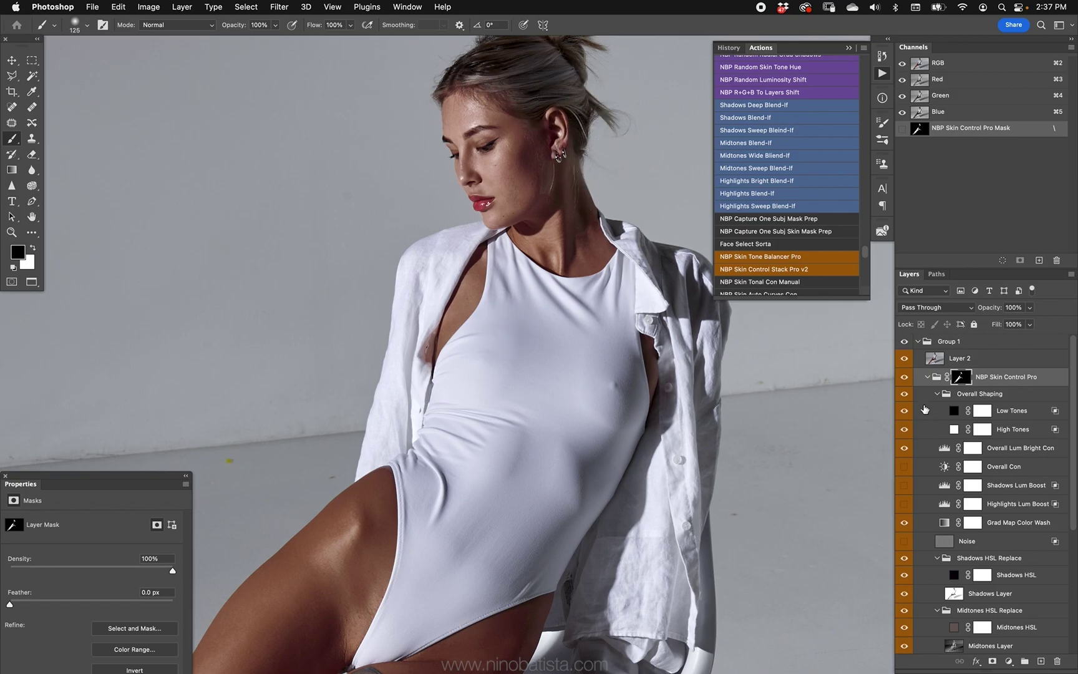
Compare the upper body and the full image with Group 1 collapsed, hidden and shown.
{"action": "left_click", "coordinate": [918, 343]}
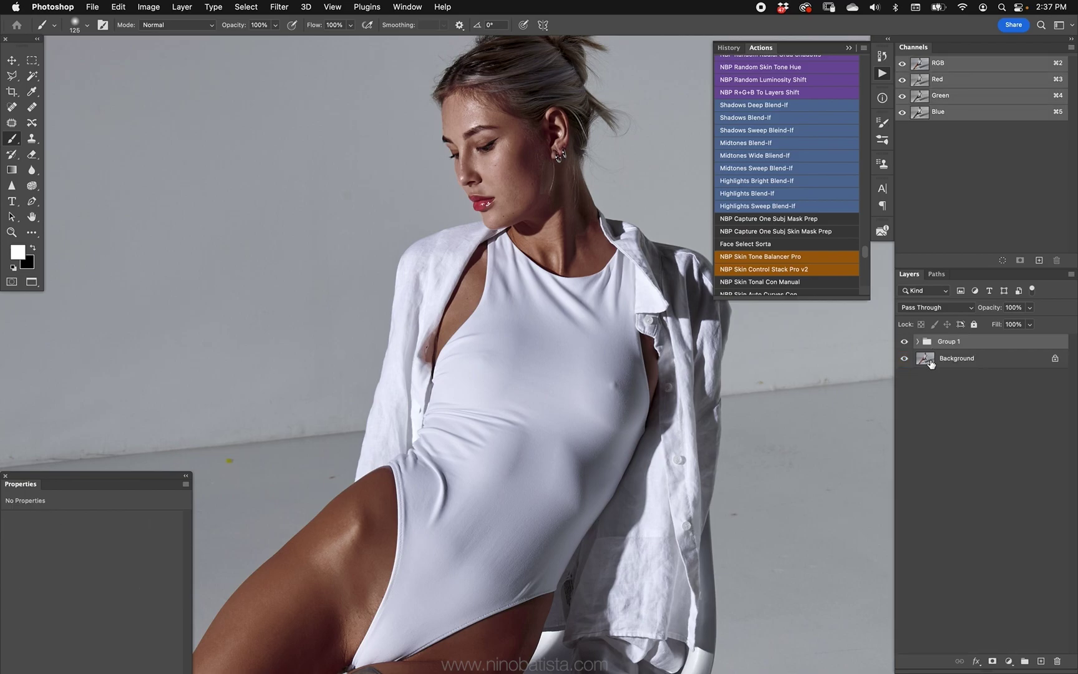
{"action": "left_click", "coordinate": [905, 343]}
{"action": "left_click", "coordinate": [905, 342]}
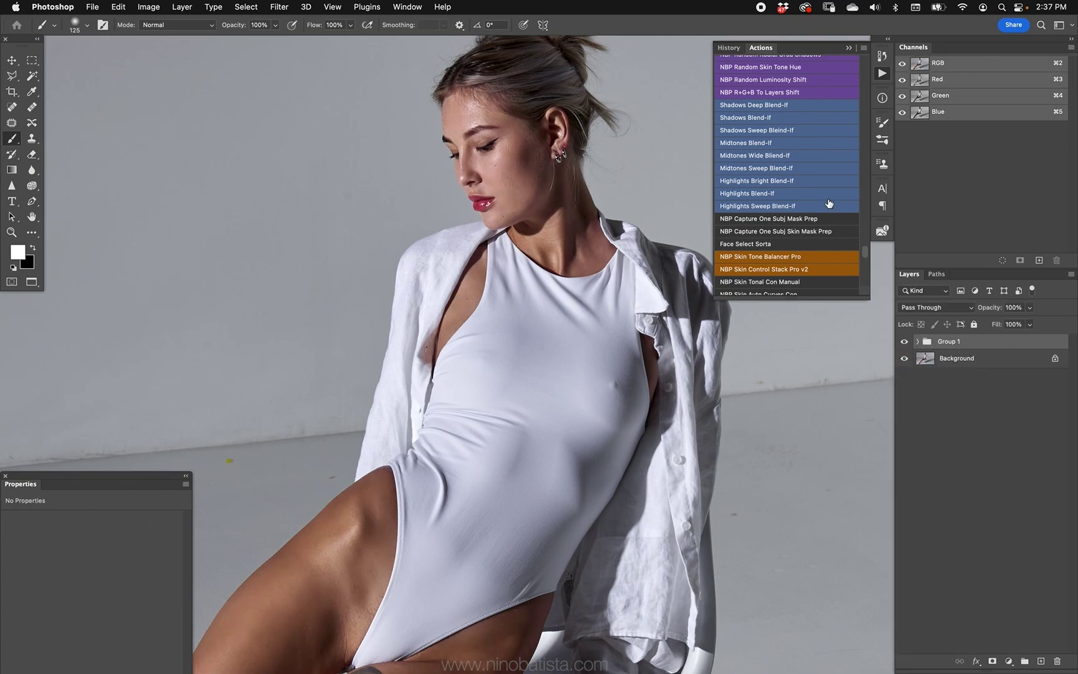
{"action": "key", "text": "super+0"}
{"action": "left_click", "coordinate": [905, 342]}
{"action": "left_click", "coordinate": [905, 342]}
Run the NBP Magic Texture Pattern Skin action to add a fake skin texture above Group 1.
{"action": "left_click", "coordinate": [918, 341]}
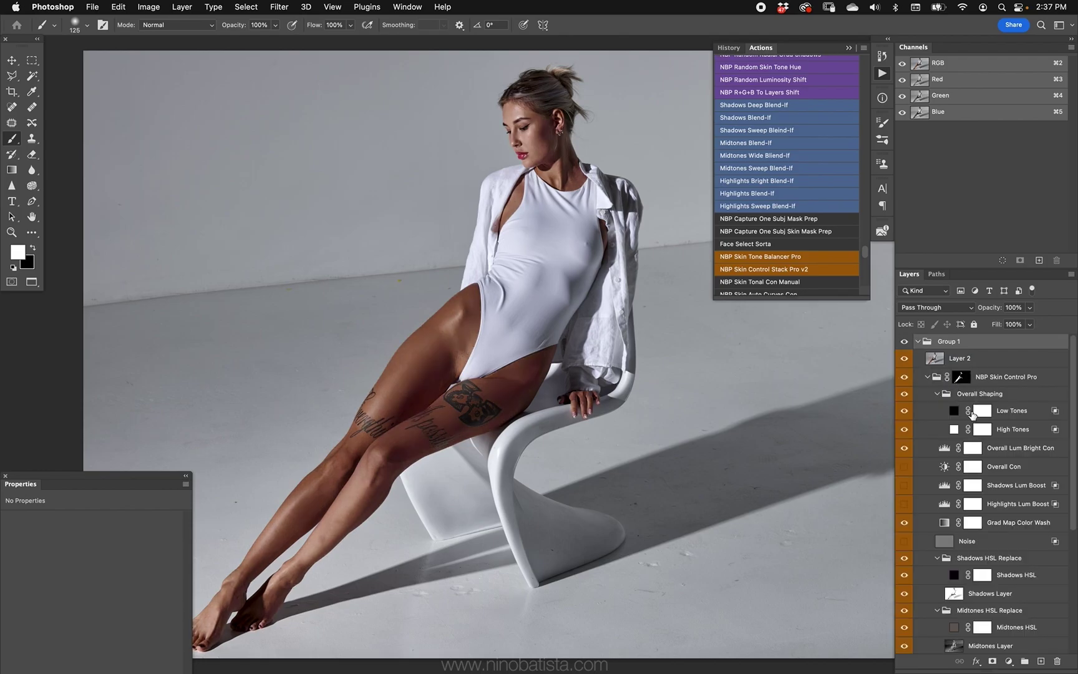
{"action": "left_click", "coordinate": [1005, 413]}
{"action": "left_click_drag", "start_coordinate": [867, 256], "coordinate": [868, 281]}
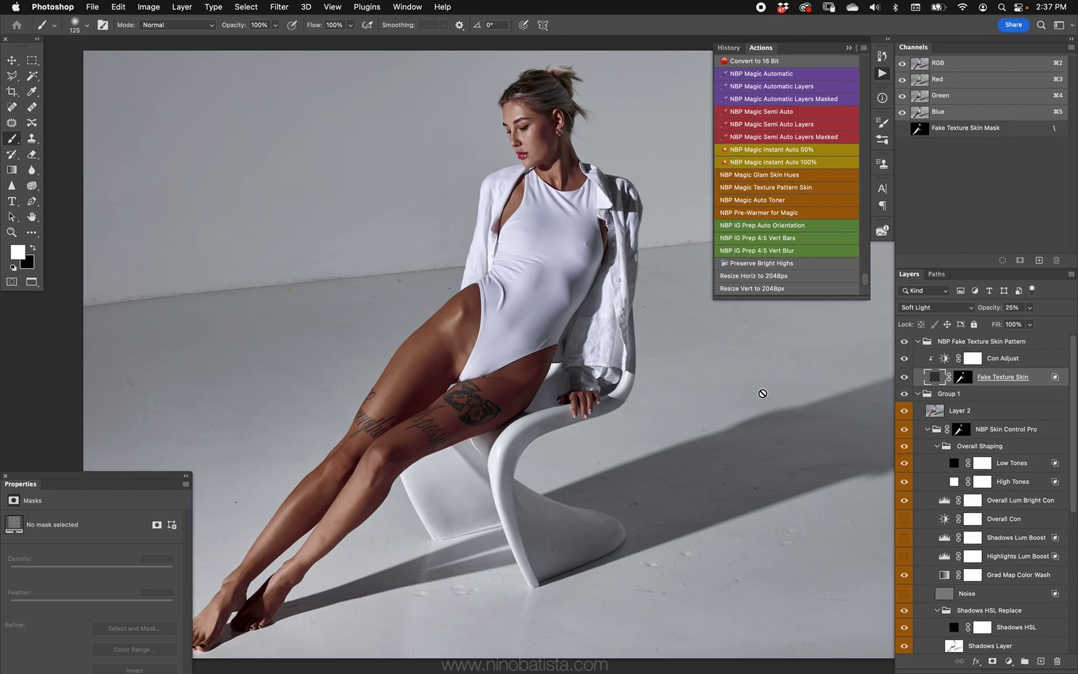
Compare the thigh without the Fake Texture Skin layer and raise that layer's opacity to 100%.
{"action": "key", "text": "z"}
{"action": "left_click", "coordinate": [435, 357]}
{"action": "left_click_drag", "start_coordinate": [435, 357], "coordinate": [624, 249]}
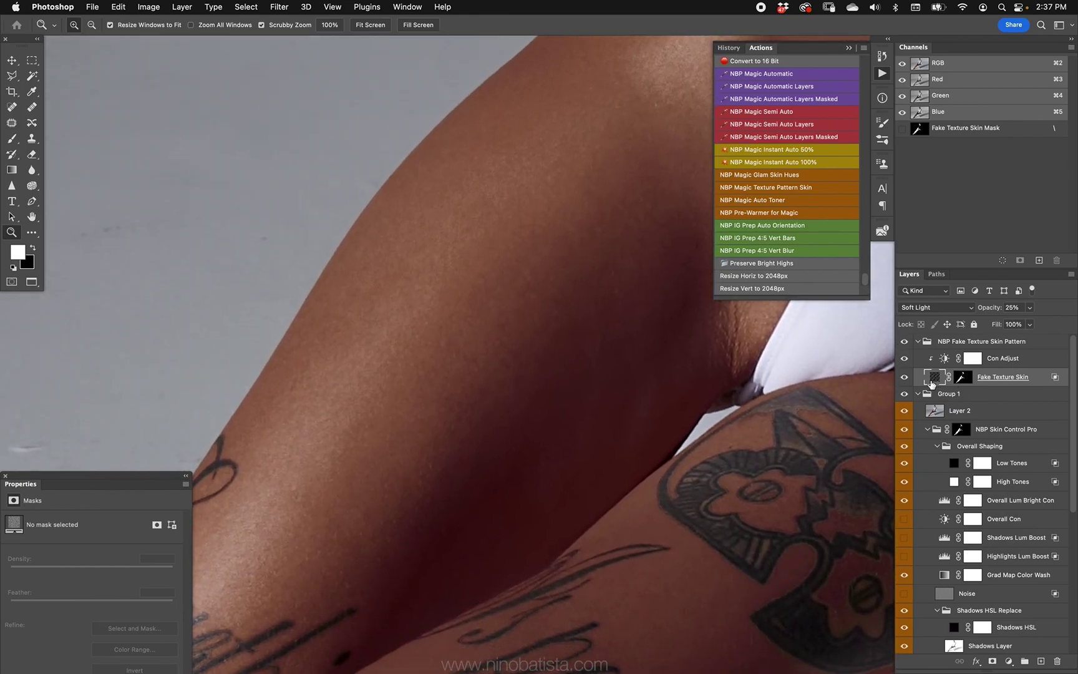
{"action": "left_click", "coordinate": [904, 377]}
{"action": "left_click", "coordinate": [905, 377]}
{"action": "key", "text": "v"}
{"action": "key", "text": "0"}
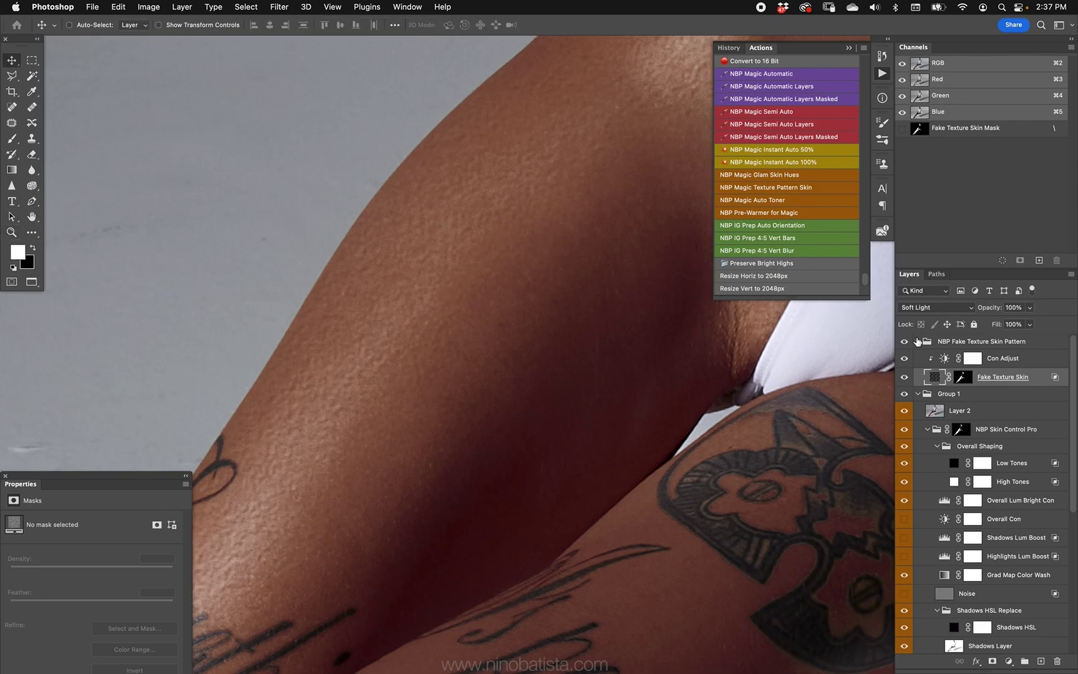
{"action": "left_click_drag", "start_coordinate": [484, 398], "coordinate": [530, 423]}
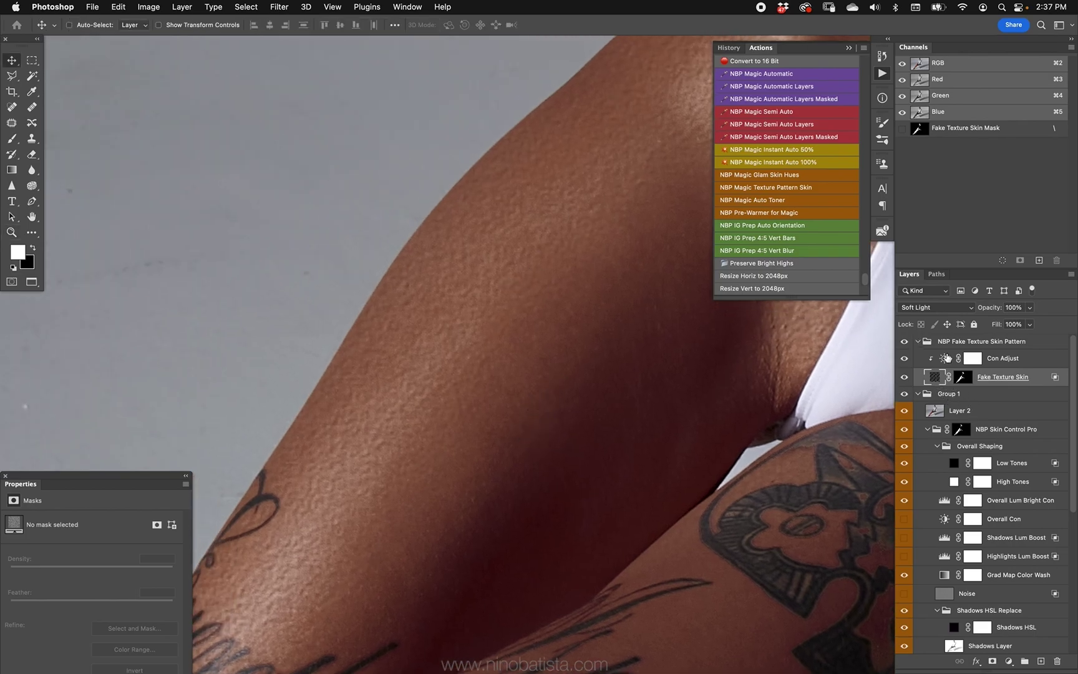
Set the Fake Texture Skin pattern fill's scale to 145%.
{"action": "key", "text": "super+0"}
{"action": "key", "text": "z"}
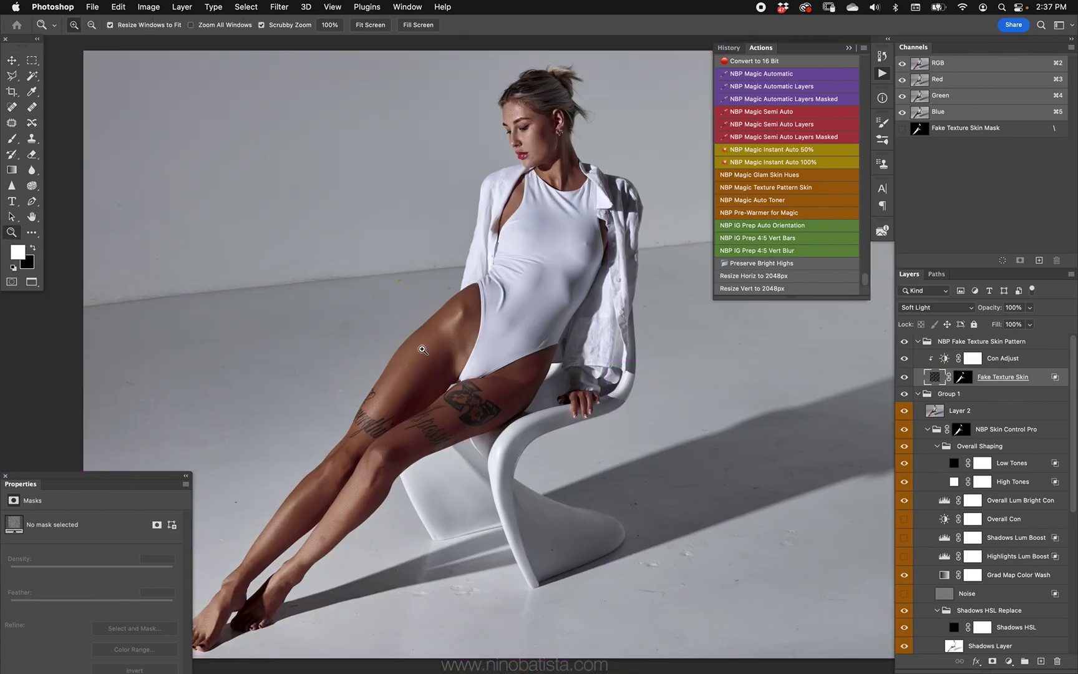
{"action": "left_click", "coordinate": [484, 335]}
{"action": "left_click_drag", "start_coordinate": [483, 335], "coordinate": [595, 212]}
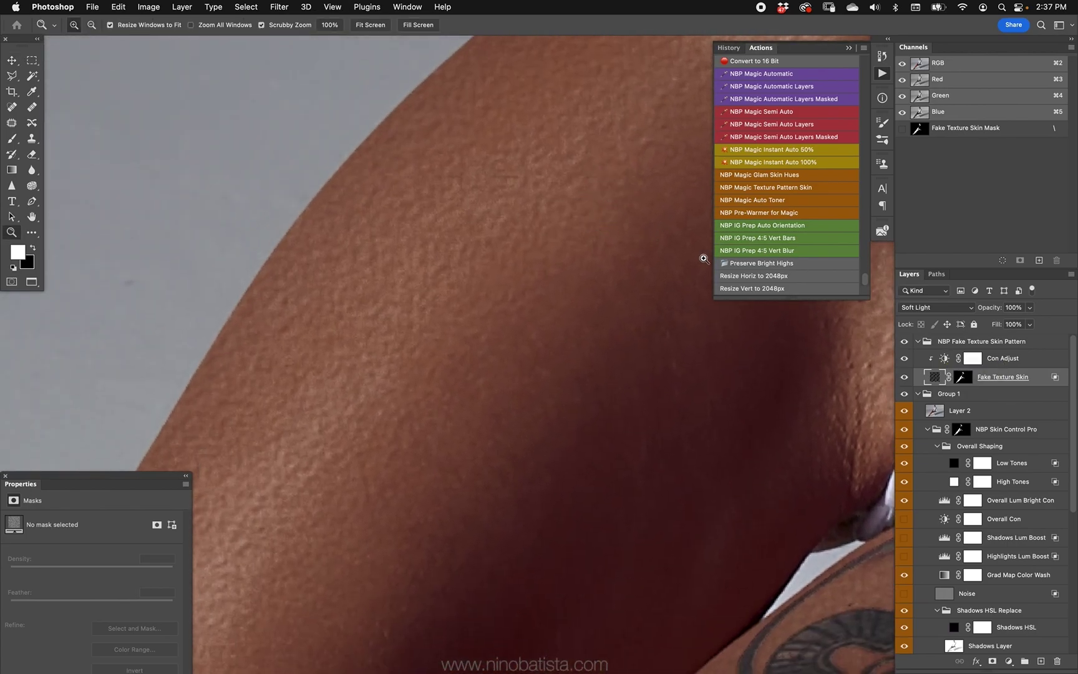
{"action": "double_click", "coordinate": [943, 381]}
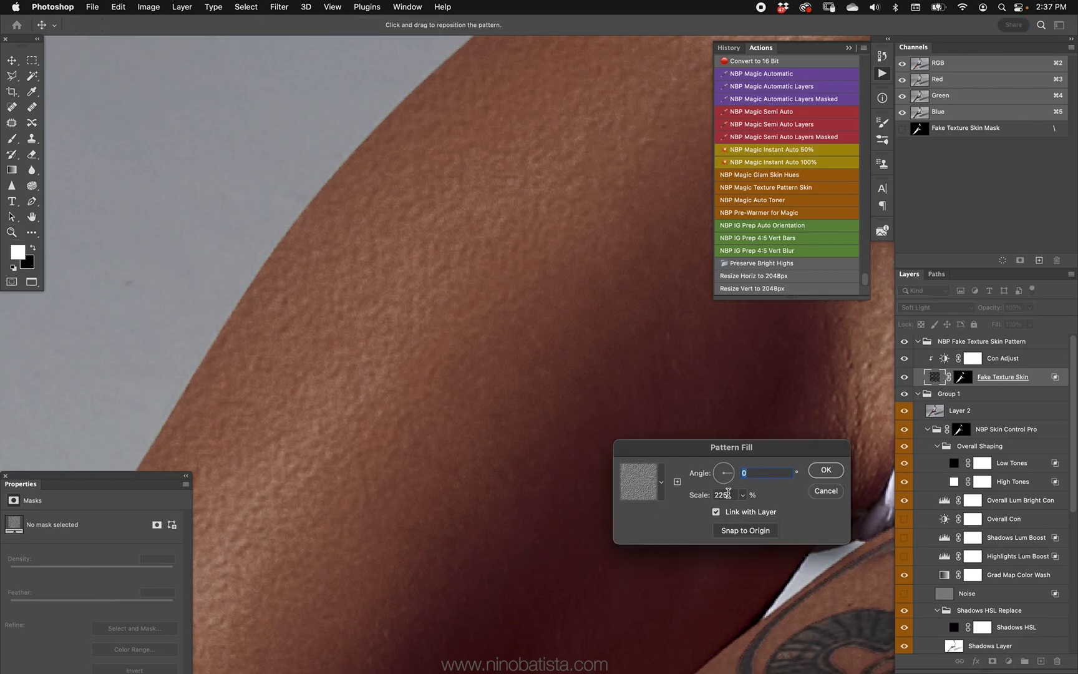
{"action": "type", "text": "145"}
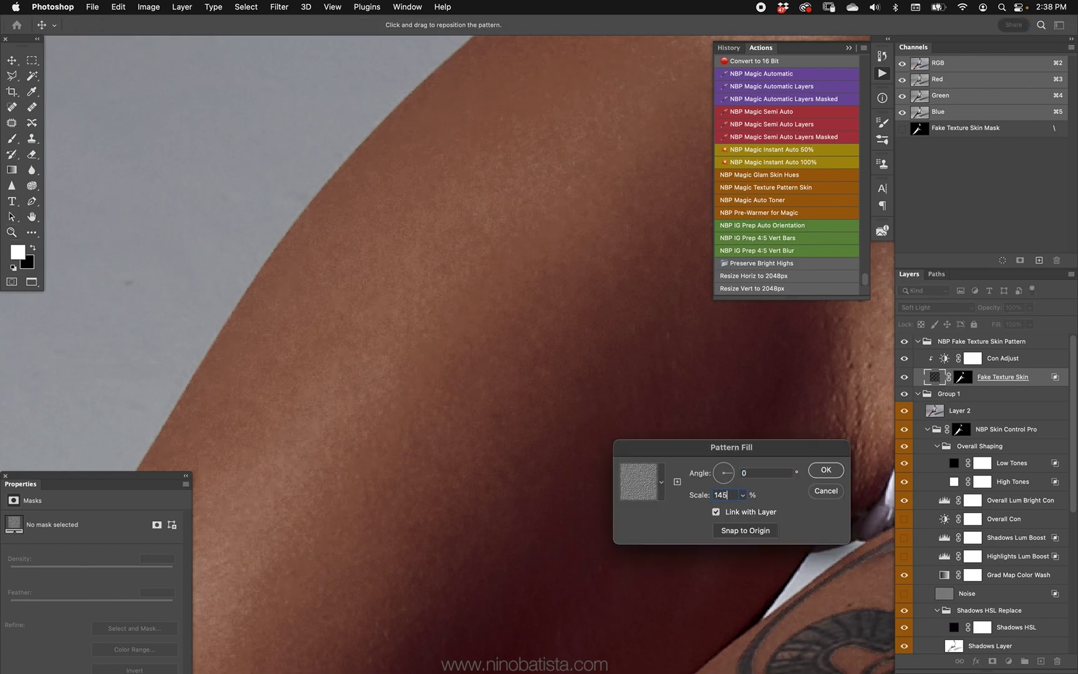
{"action": "left_click", "coordinate": [821, 469]}
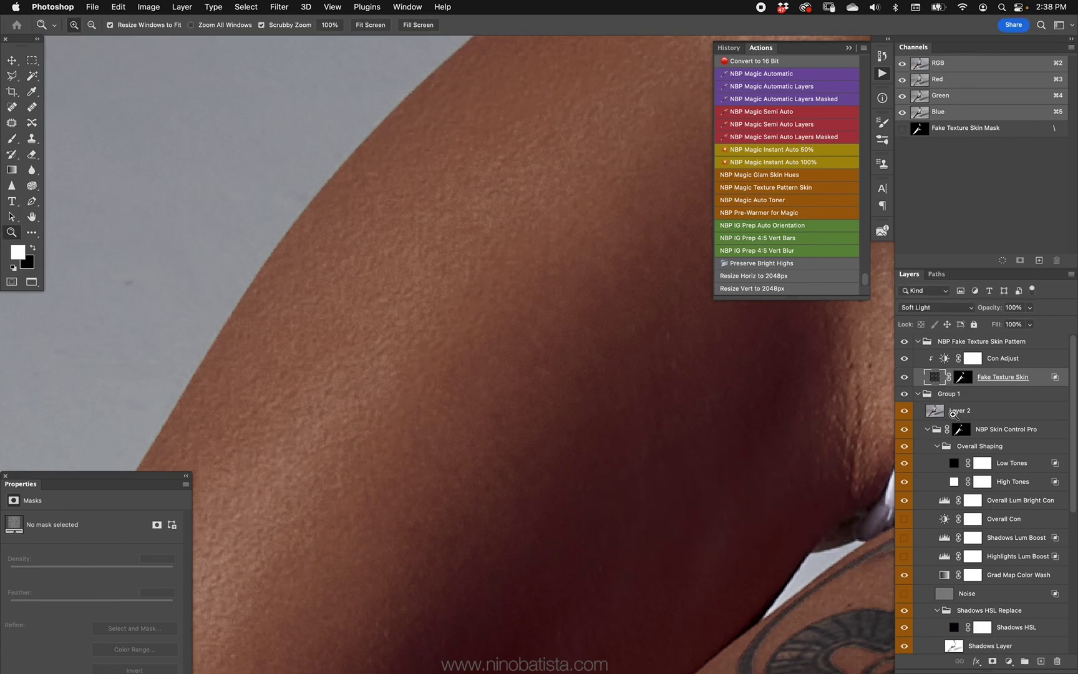
Rotate the Fake Texture Skin pattern fill to an angle of -19.98°.
{"action": "double_click", "coordinate": [936, 377]}
{"action": "left_click", "coordinate": [720, 469]}
{"action": "left_click", "coordinate": [728, 480]}
{"action": "left_click", "coordinate": [736, 478]}
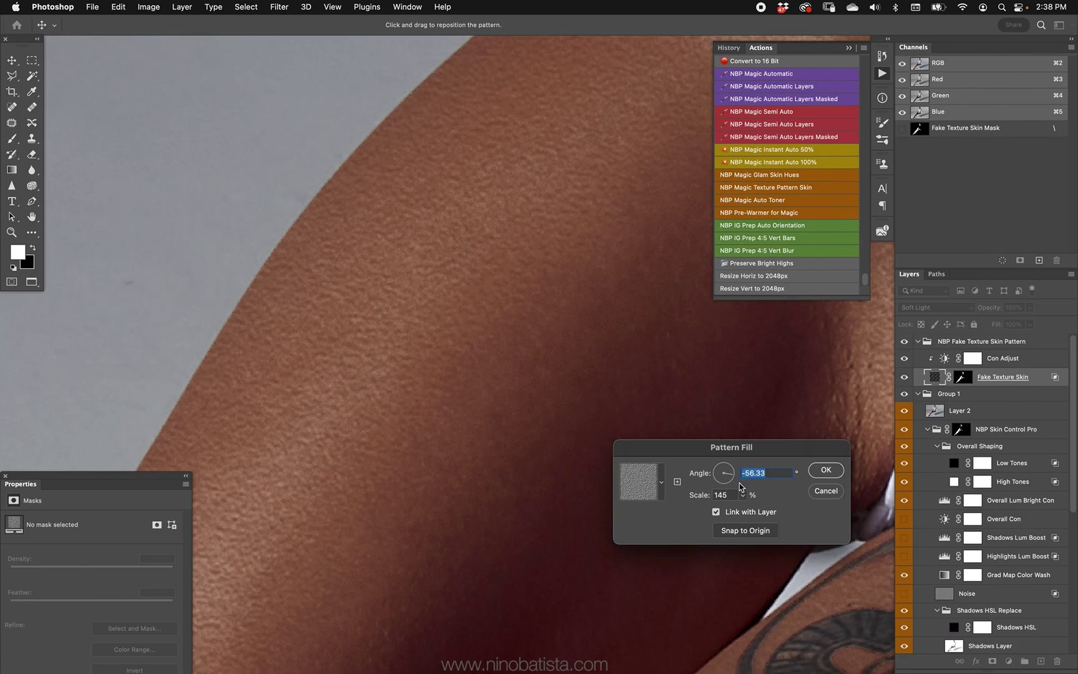
Switch the Fake Texture Skin pattern to the middle texture in the second row of NBP Fake Skin Textures.
{"action": "left_click", "coordinate": [664, 483]}
{"action": "left_click", "coordinate": [579, 548]}
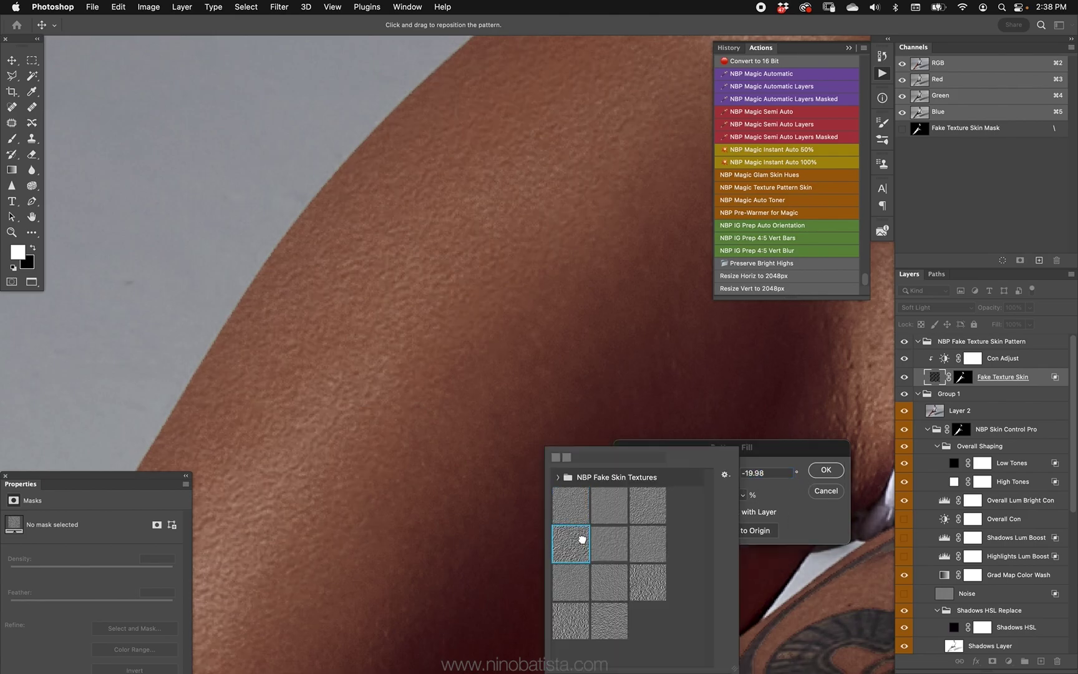
{"action": "left_click", "coordinate": [623, 549]}
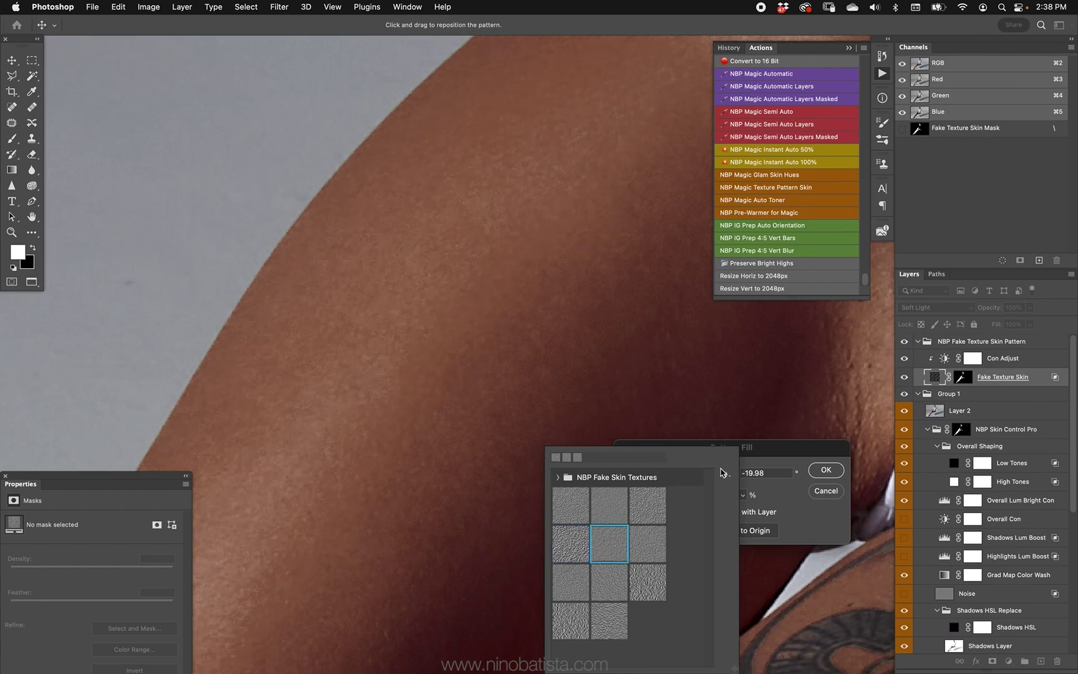
{"action": "left_click", "coordinate": [761, 460]}
{"action": "left_click", "coordinate": [826, 470]}
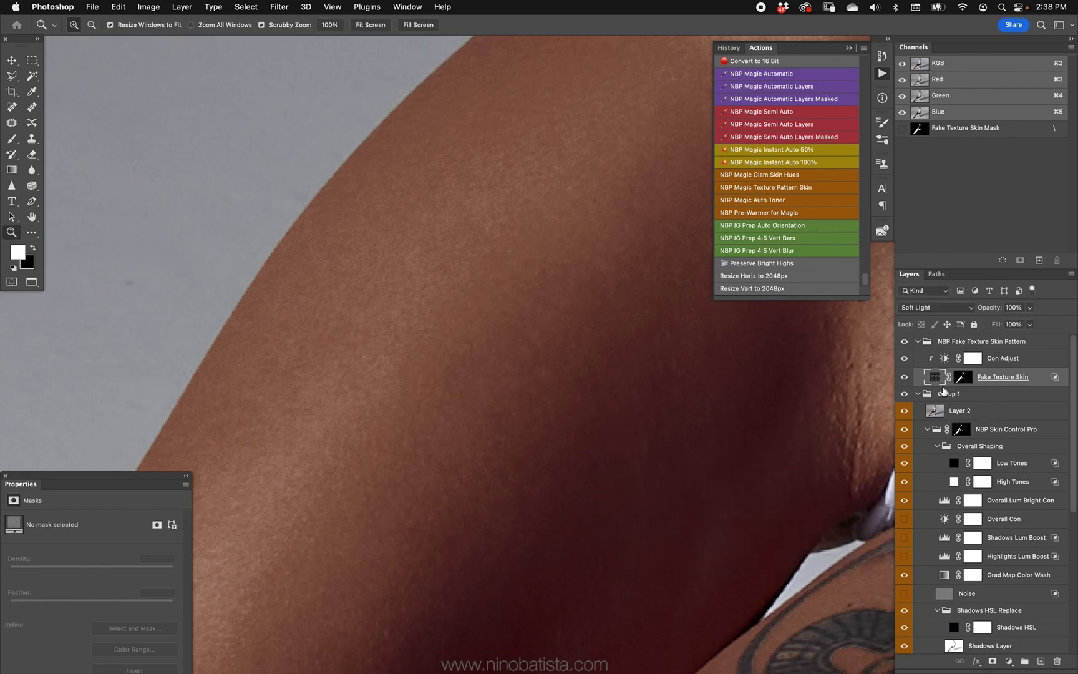
Set the Fake Texture Skin pattern's scale to 200% and compare the leg without the texture group.
{"action": "left_click", "coordinate": [904, 378]}
{"action": "left_click", "coordinate": [904, 379]}
{"action": "double_click", "coordinate": [934, 376]}
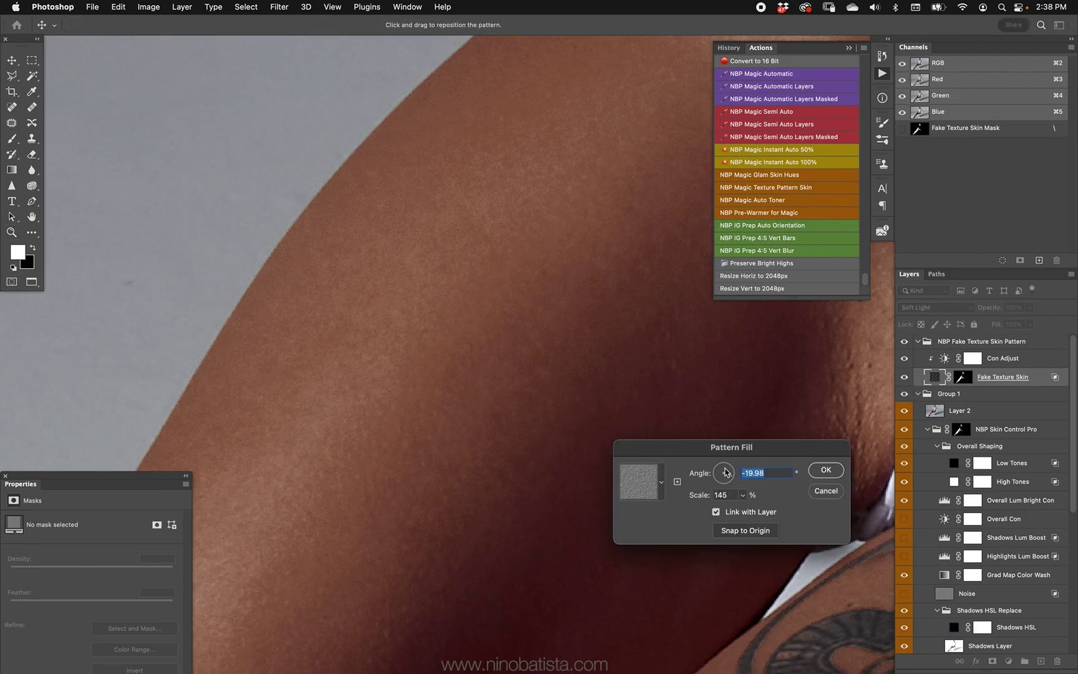
{"action": "double_click", "coordinate": [724, 494]}
{"action": "type", "text": "200"}
{"action": "left_click", "coordinate": [825, 470]}
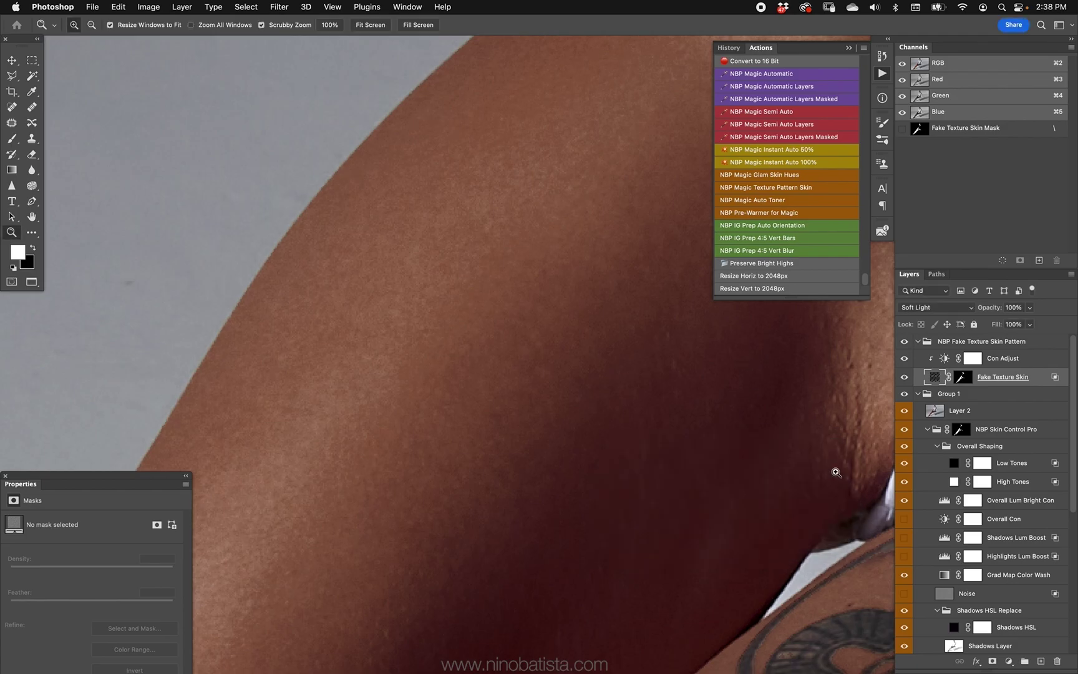
{"action": "left_click", "coordinate": [832, 390], "text": "alt"}
{"action": "left_click_drag", "start_coordinate": [579, 462], "coordinate": [699, 333]}
{"action": "left_click", "coordinate": [904, 344]}
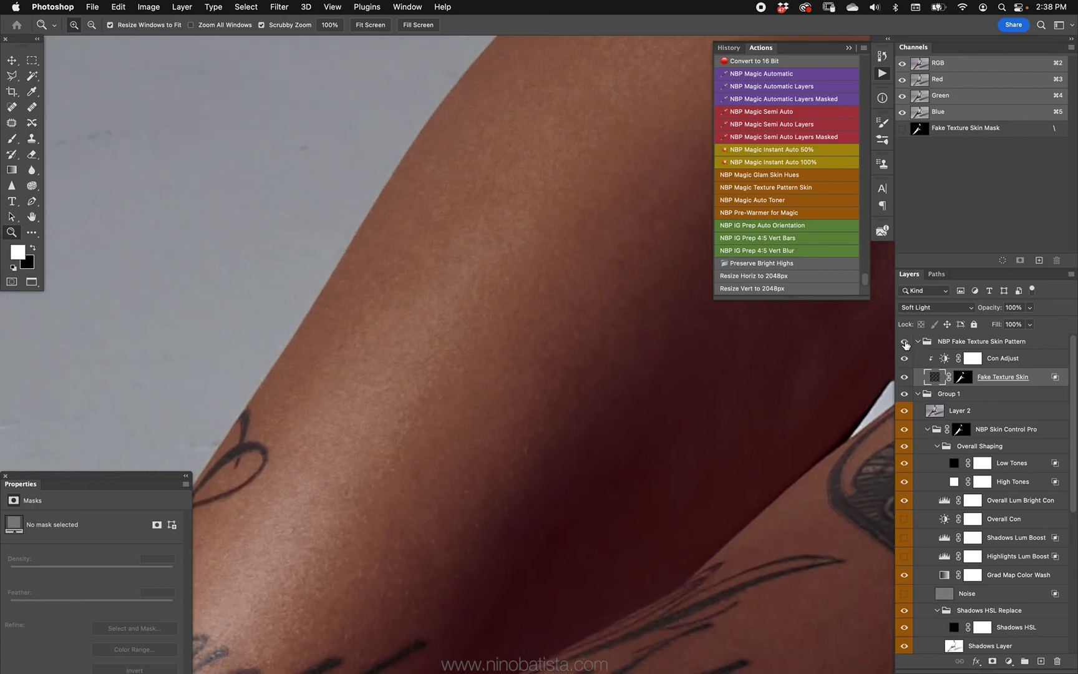
Group all layers from NBP Fake Texture Skin Pattern down to Background copy into one group.
{"action": "left_click", "coordinate": [1063, 342]}
{"action": "scroll", "coordinate": [1060, 468], "scroll_direction": "down", "scroll_amount": 10}
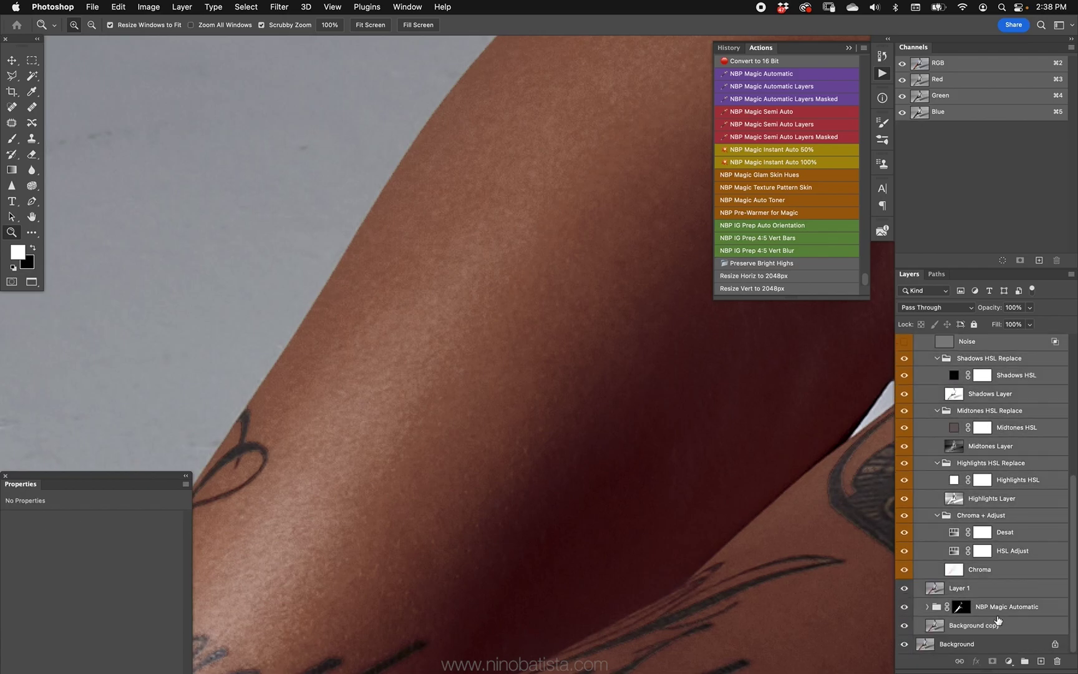
{"action": "left_click", "coordinate": [998, 620], "text": "shift"}
{"action": "key", "text": "super+g"}
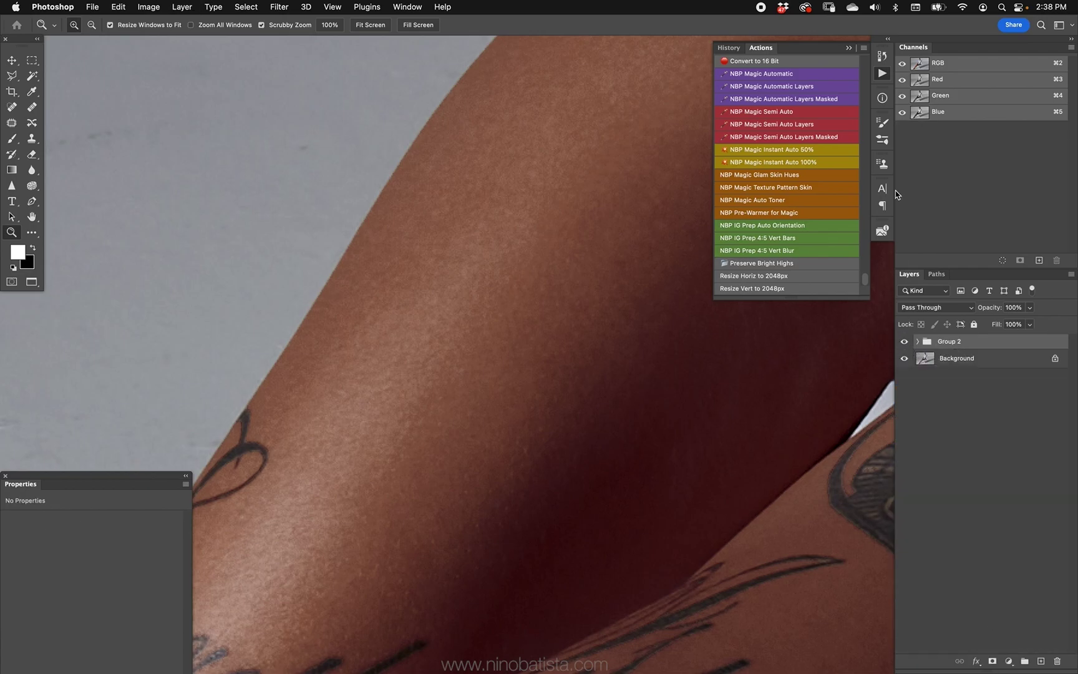
Compare the legs and the whole image with Group 2 hidden and shown.
{"action": "key", "text": "super+equal"}
{"action": "key", "text": "super+minus"}
{"action": "left_click", "coordinate": [905, 344]}
{"action": "left_click", "coordinate": [904, 343]}
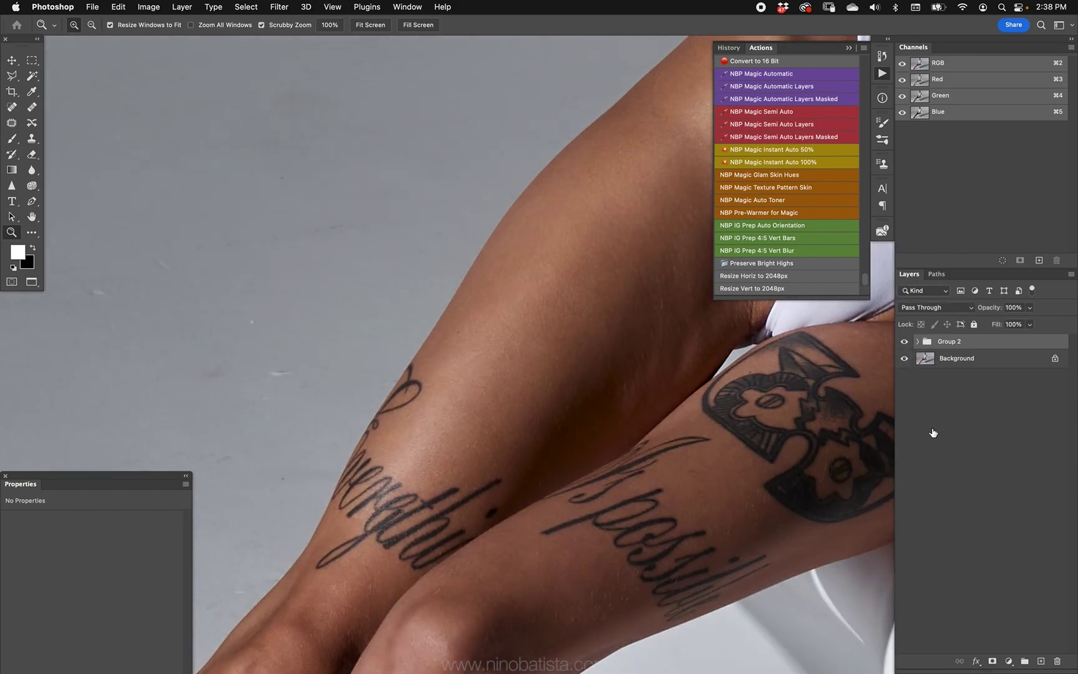
{"action": "key", "text": "super+0"}
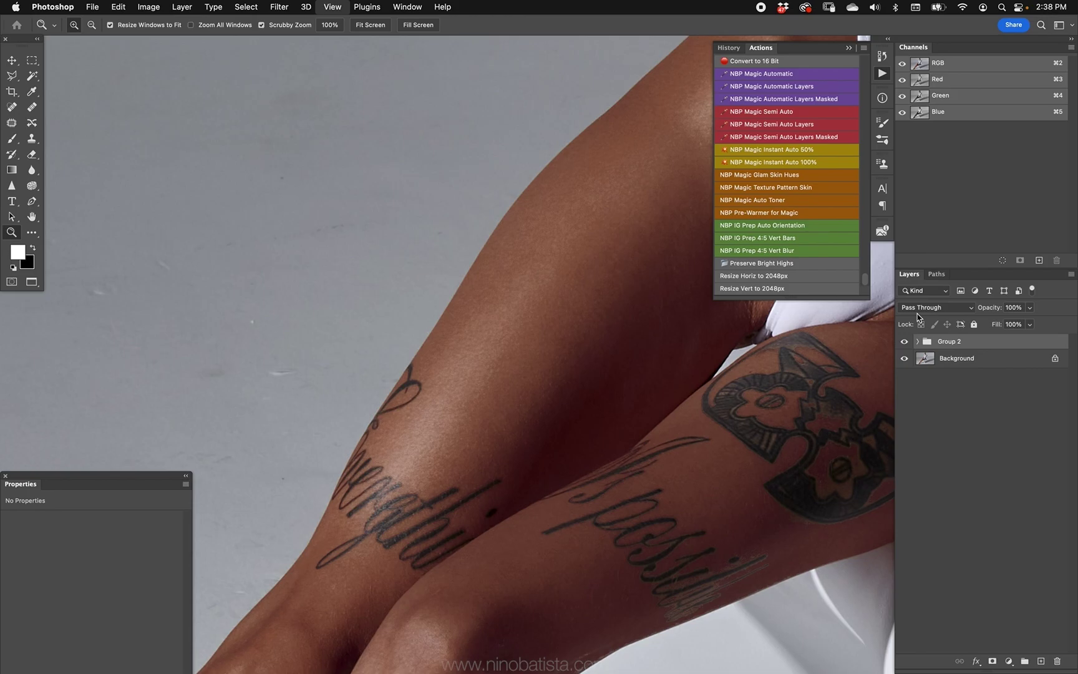
{"action": "scroll", "coordinate": [605, 381], "scroll_direction": "left", "scroll_amount": 2}
{"action": "scroll", "coordinate": [605, 382], "scroll_direction": "down", "scroll_amount": 1}
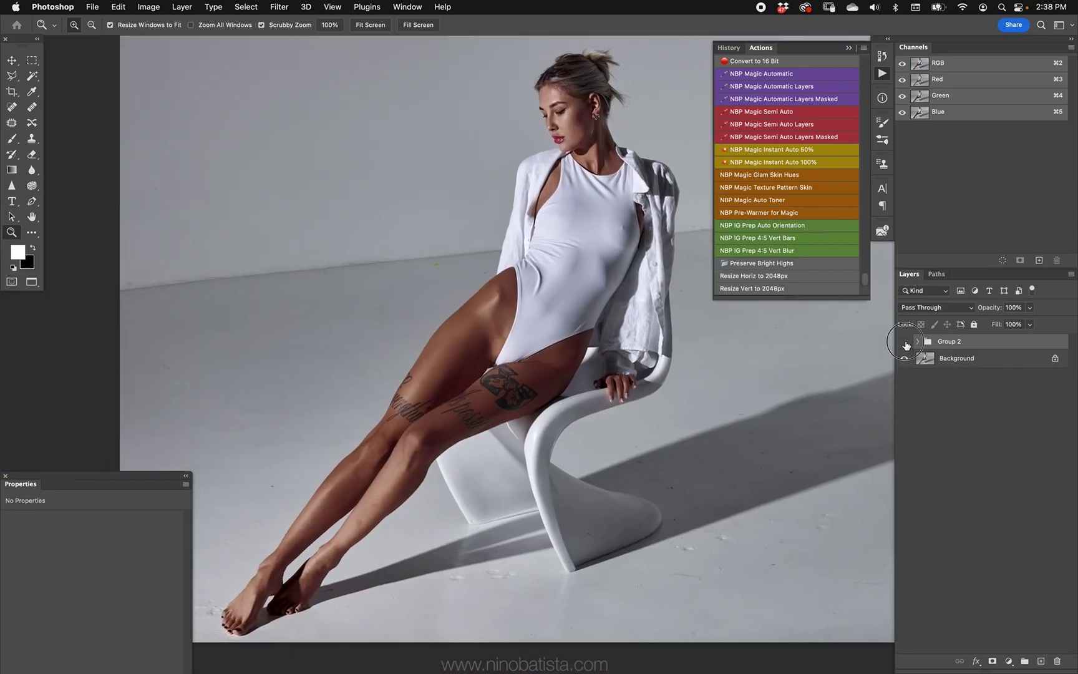
{"action": "left_click", "coordinate": [904, 342]}
{"action": "left_click", "coordinate": [905, 341]}
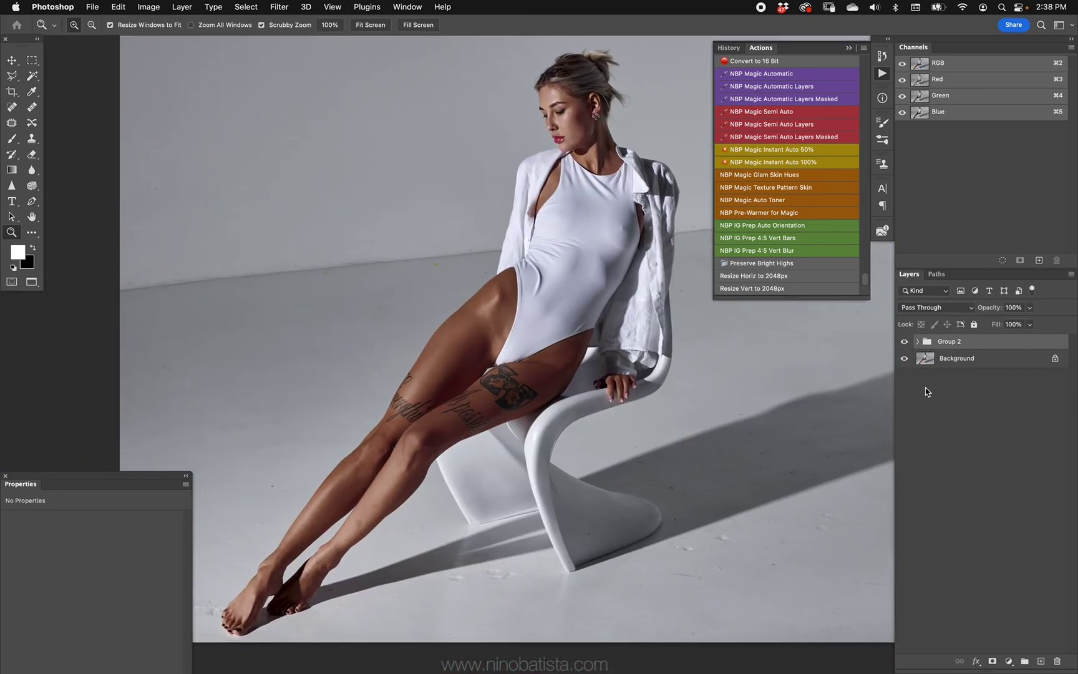